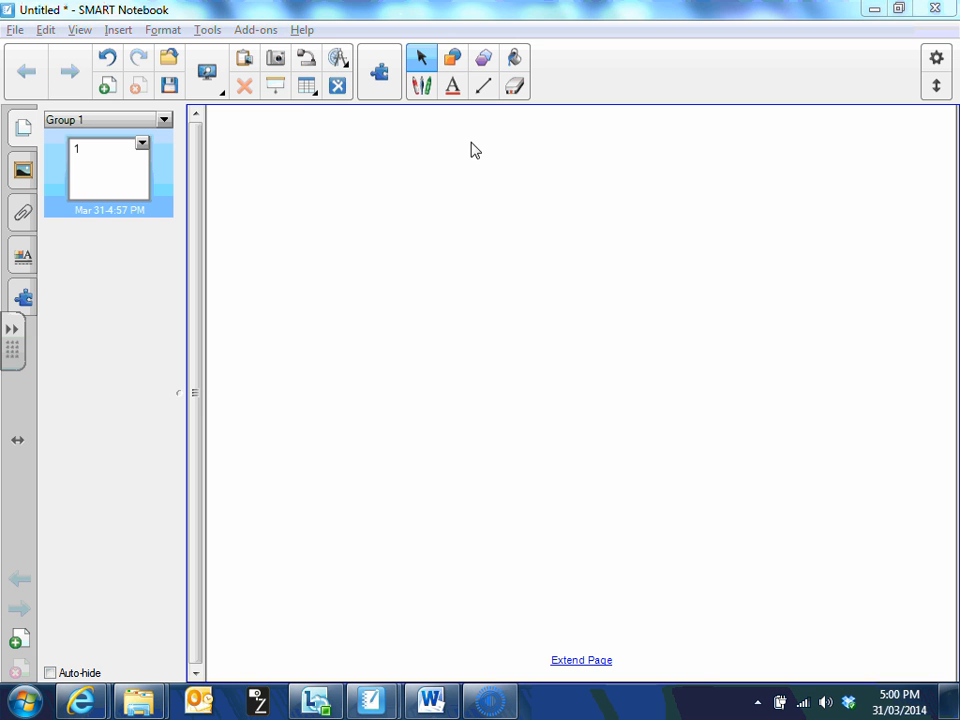
Insert the picture 2013-11-27_0001 from the Owl Moon Pics folder on page 1
click(119, 32)
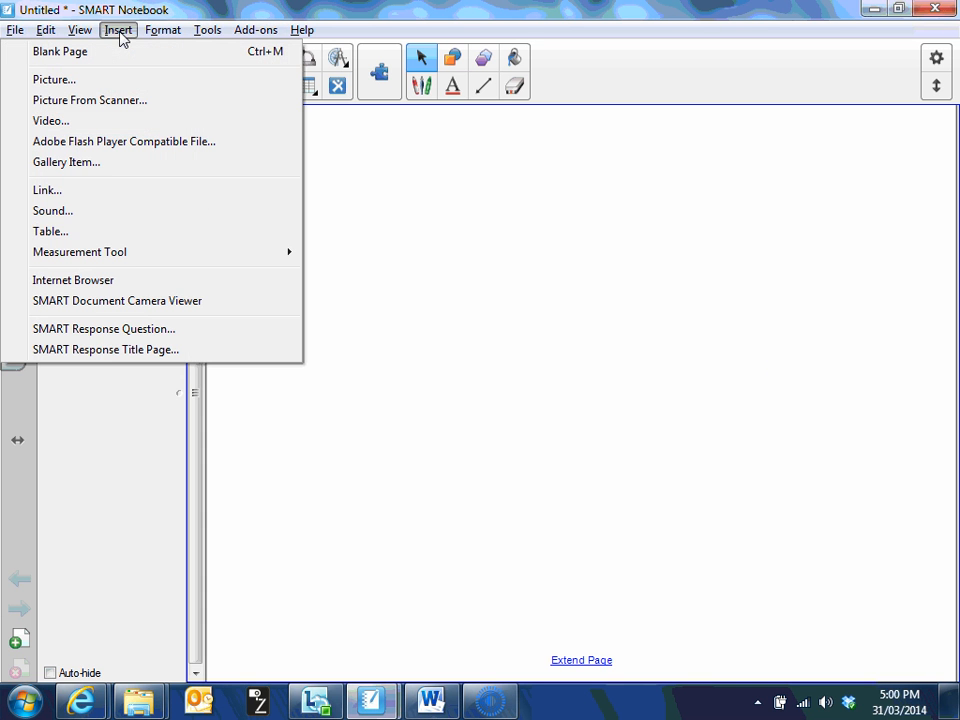
click(105, 84)
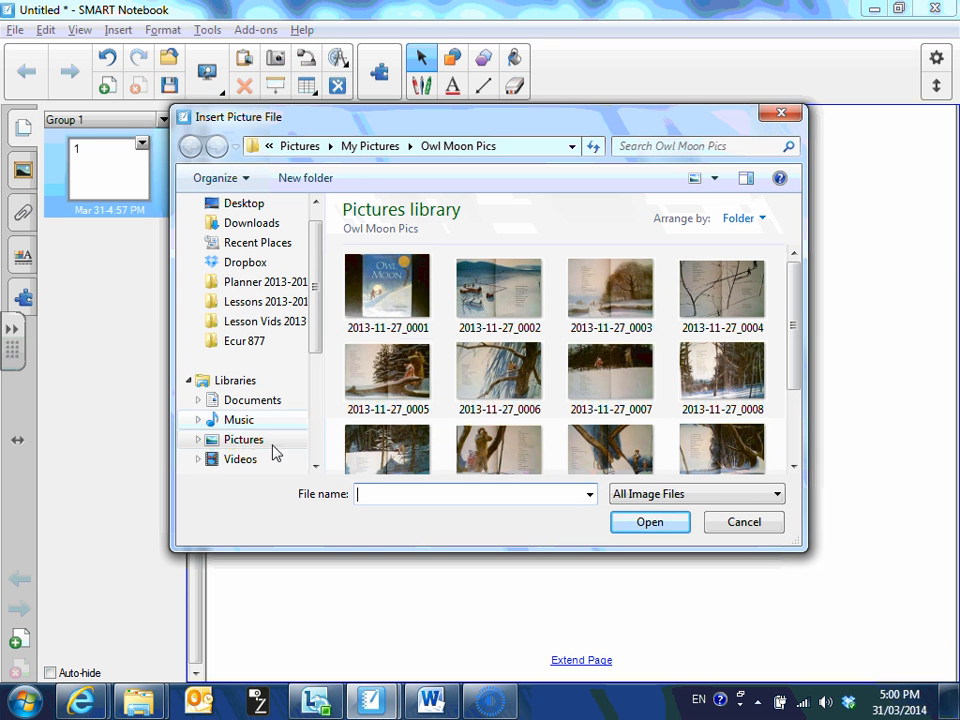
double_click(375, 292)
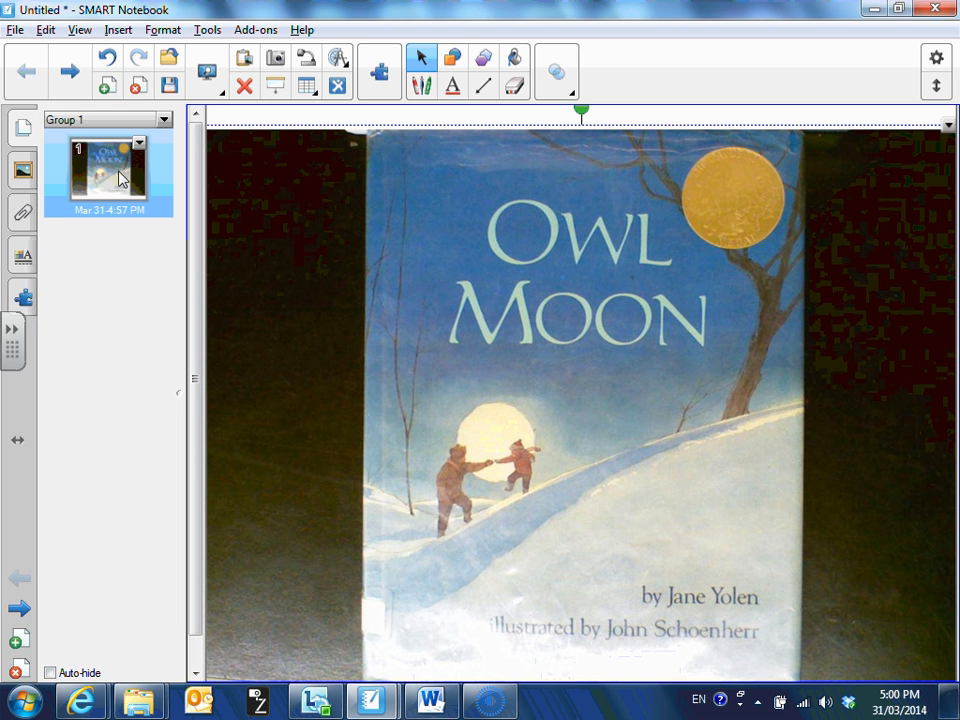
In full screen view, move the cover picture to the top edge of the page and resize it to fill the page width
click(80, 33)
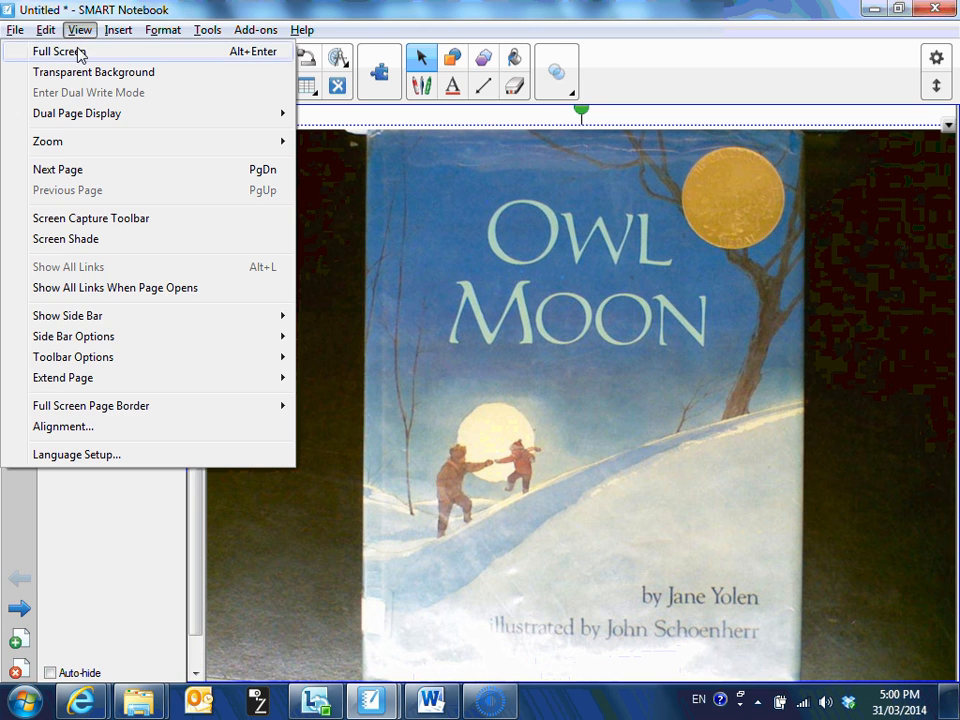
click(78, 53)
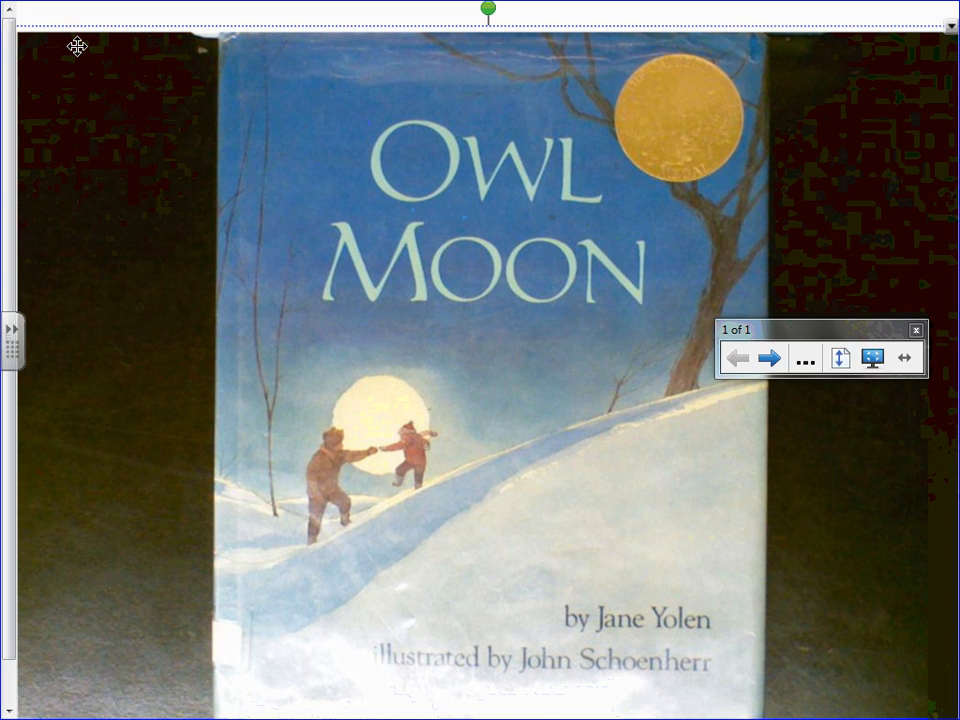
drag(148, 258, 148, 215)
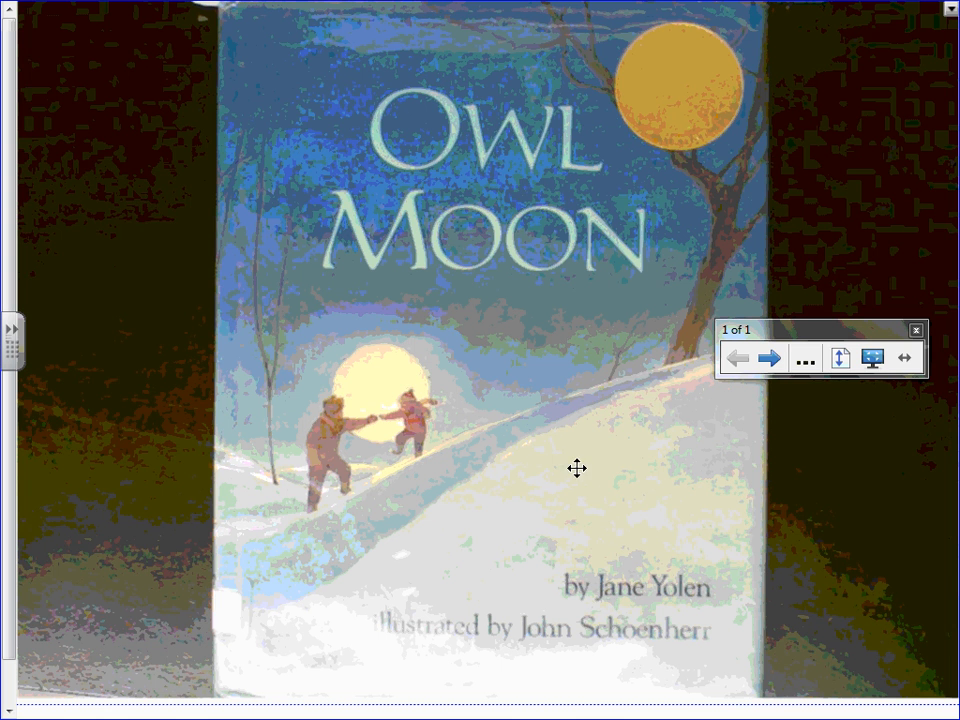
drag(881, 602, 862, 600)
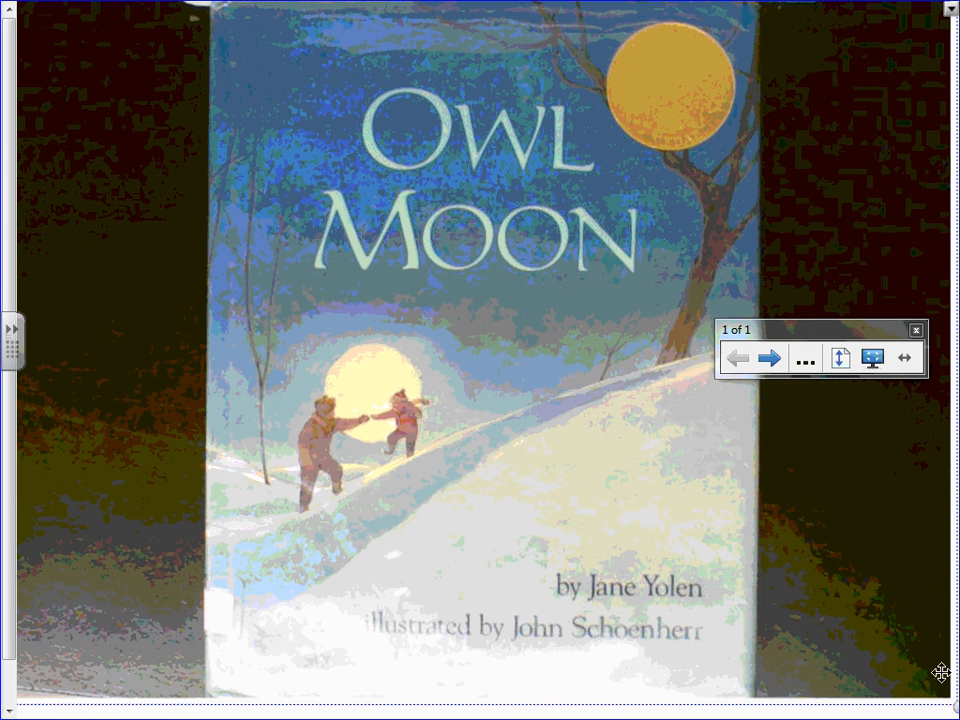
drag(953, 703, 916, 666)
drag(863, 627, 850, 617)
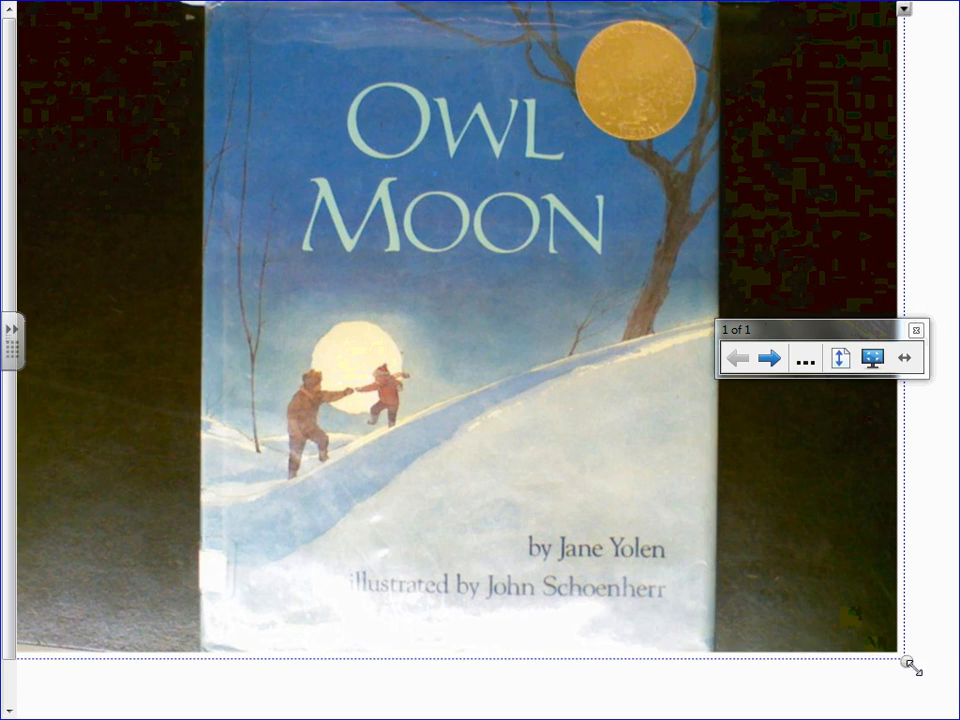
drag(911, 665, 957, 709)
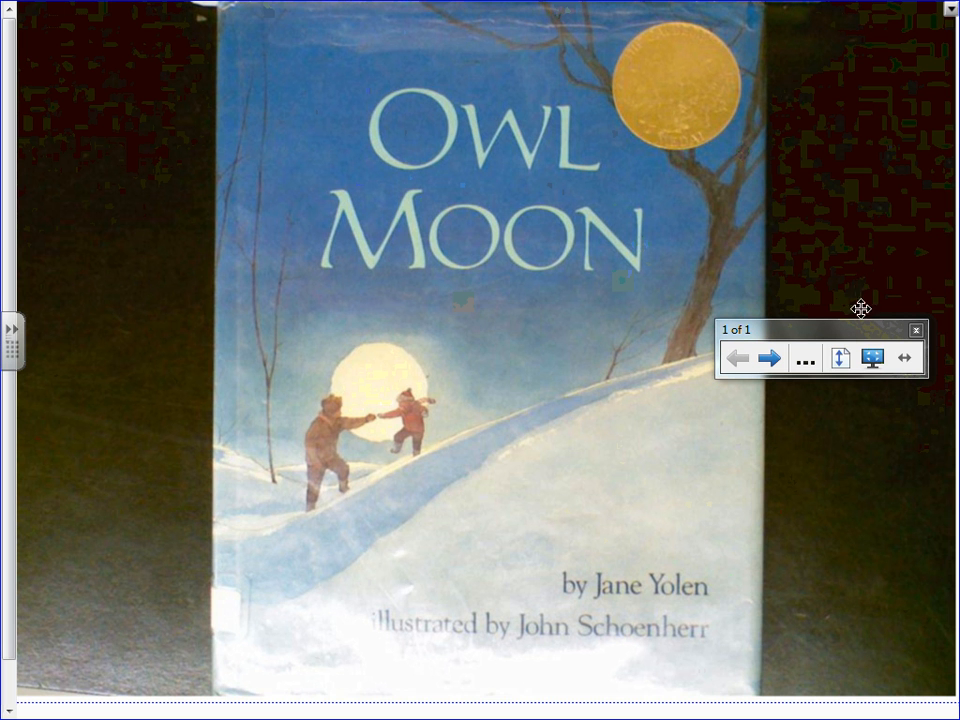
click(871, 358)
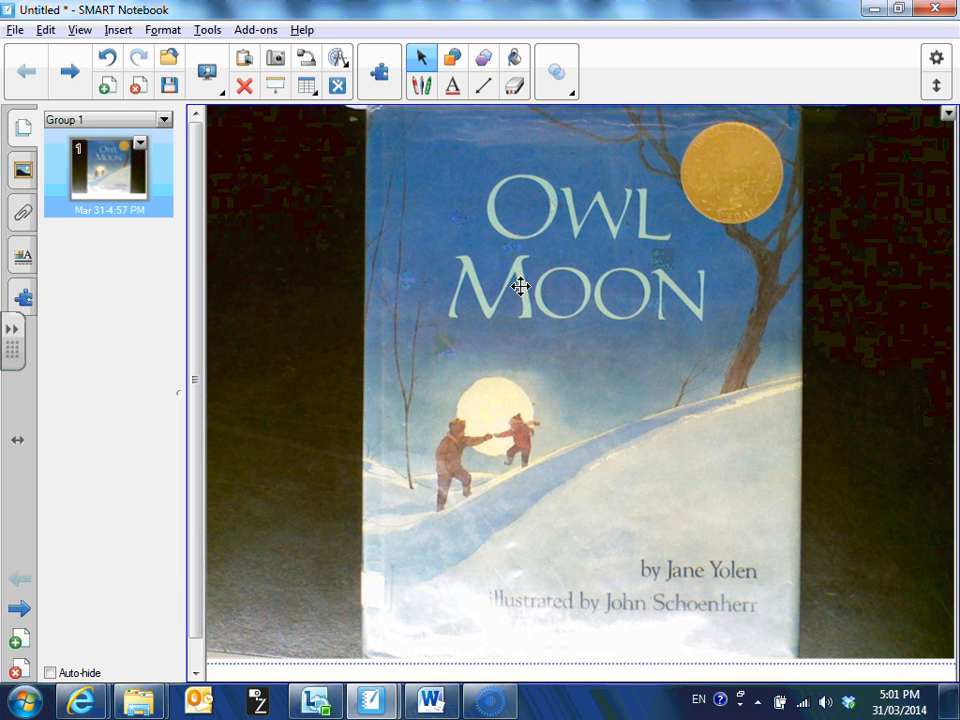
Add a second page and insert the picture 2013-11-27_0002 from Owl Moon Pics on it
click(107, 88)
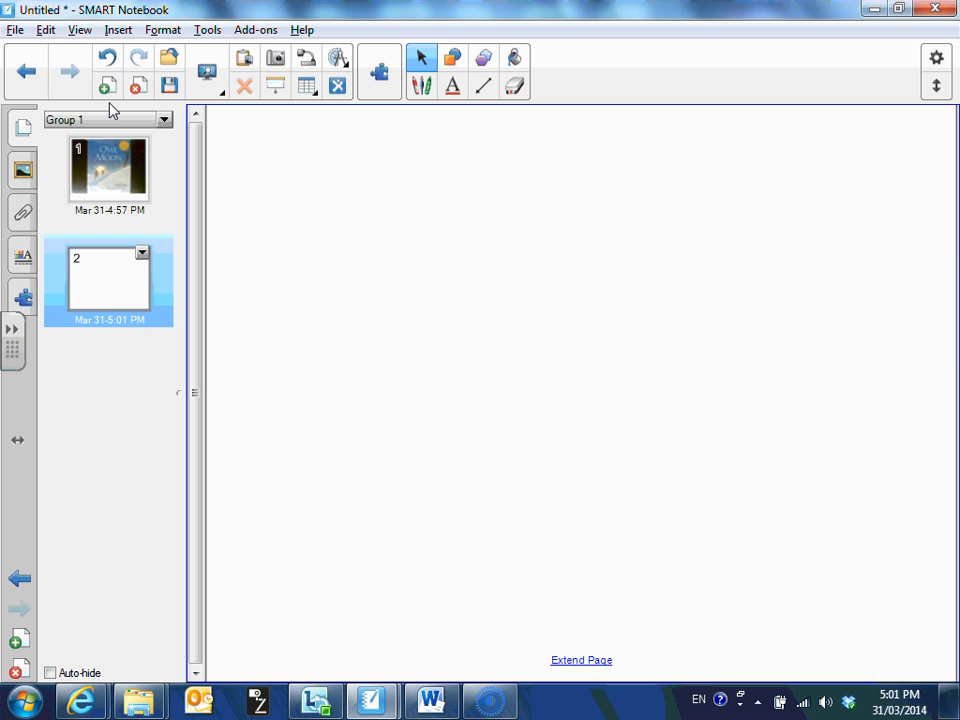
click(116, 36)
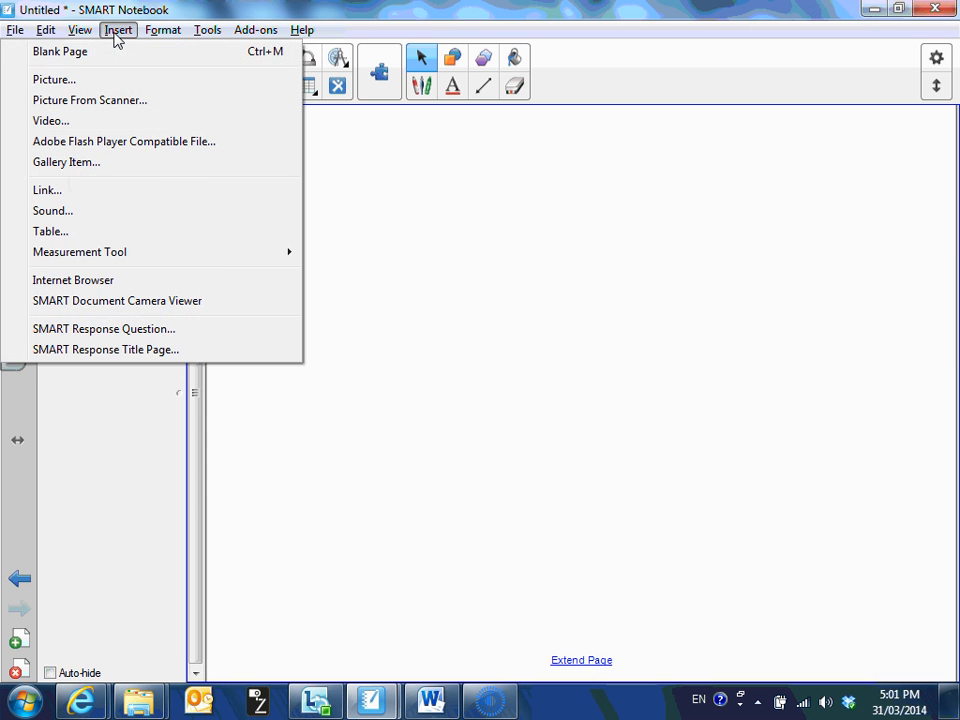
click(97, 88)
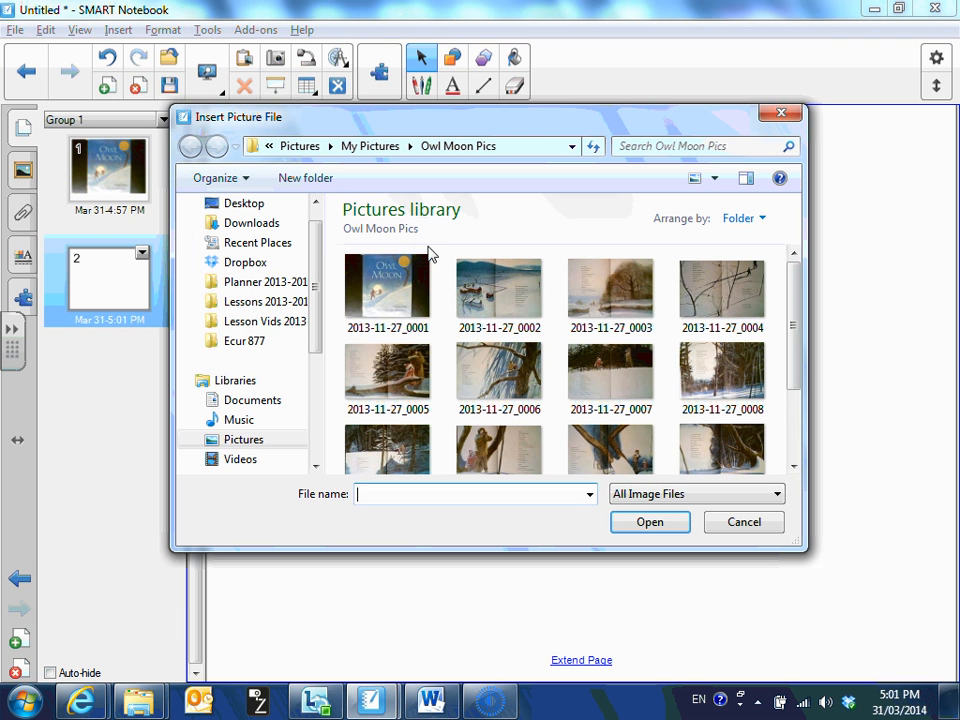
double_click(492, 292)
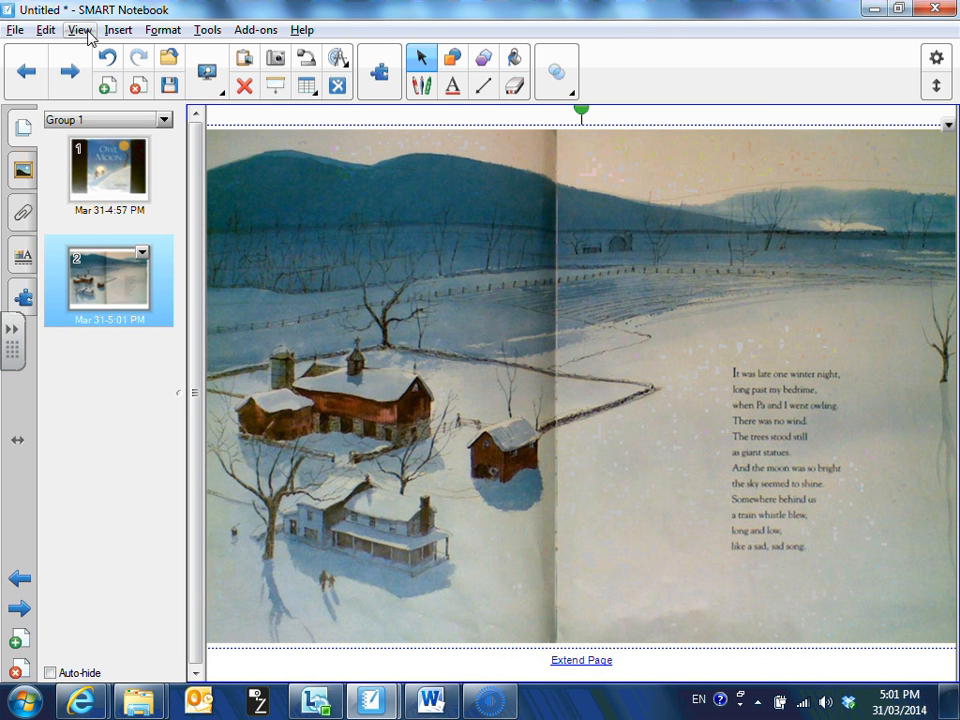
In full screen view, move the page 2 picture up to the top edge, leaving a blank strip beneath it
click(86, 33)
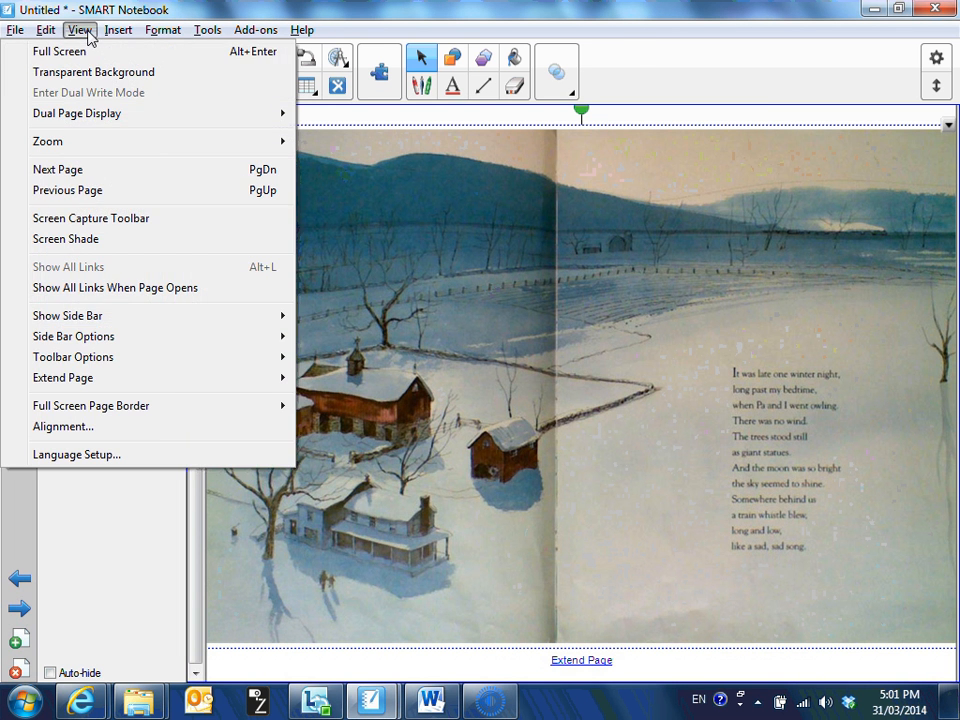
click(88, 50)
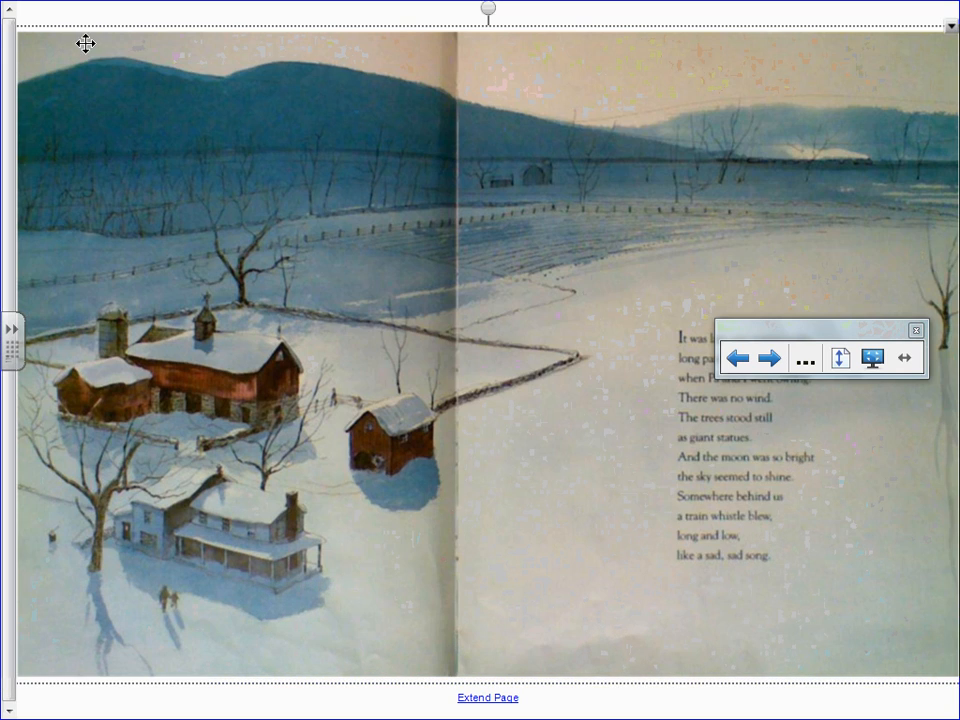
drag(230, 172, 230, 135)
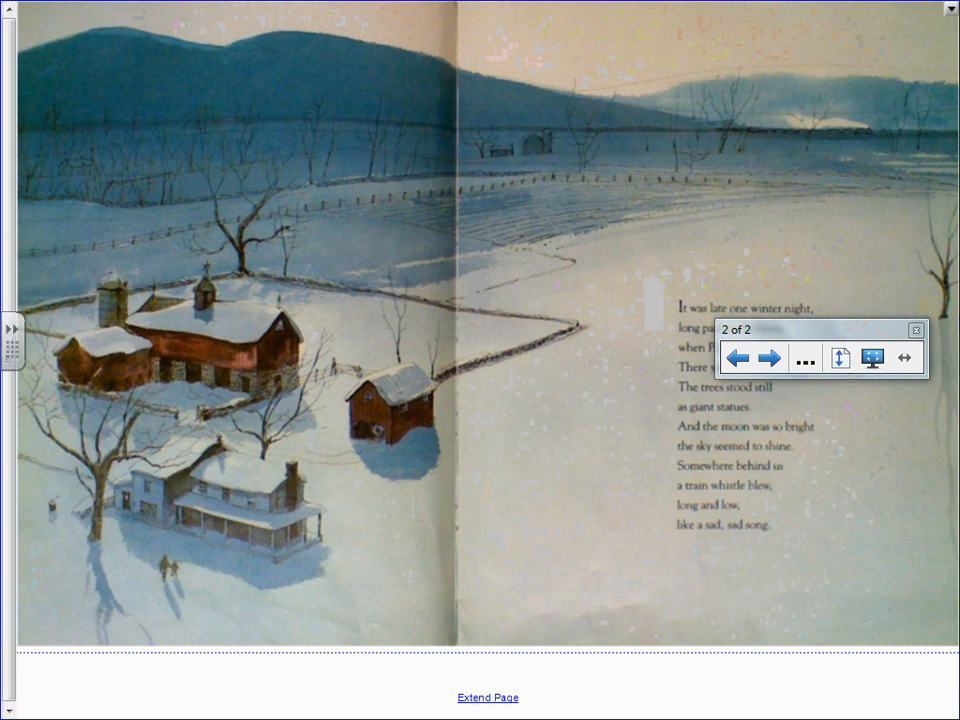
click(874, 362)
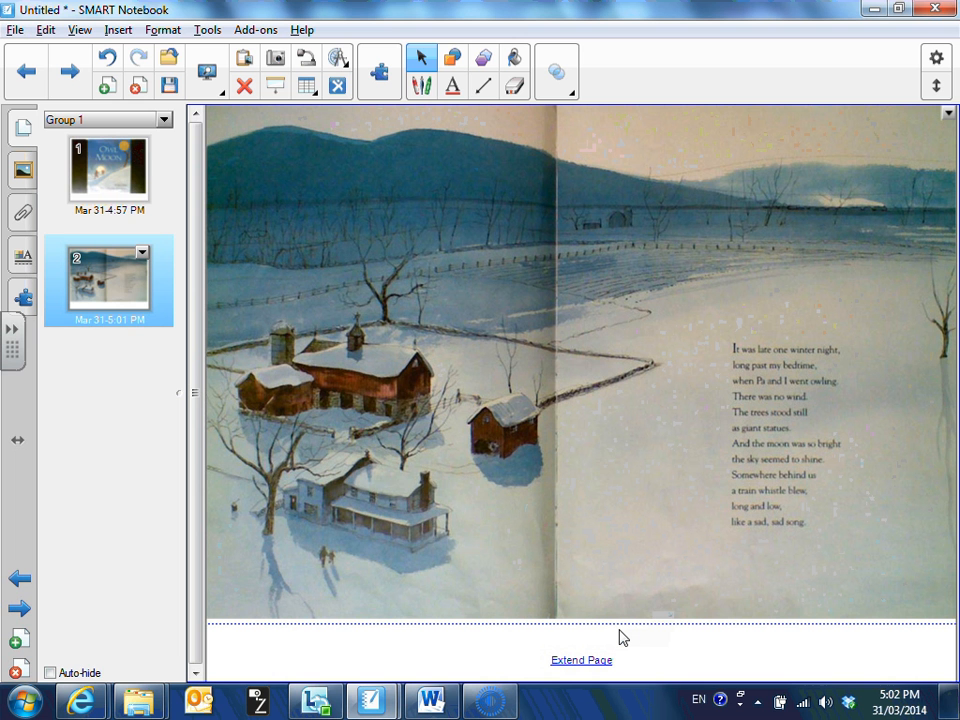
With nothing selected on page 2, insert the Train Whistle sound from Owl Moon Sounds with a corner icon and place its label below the picture
click(350, 662)
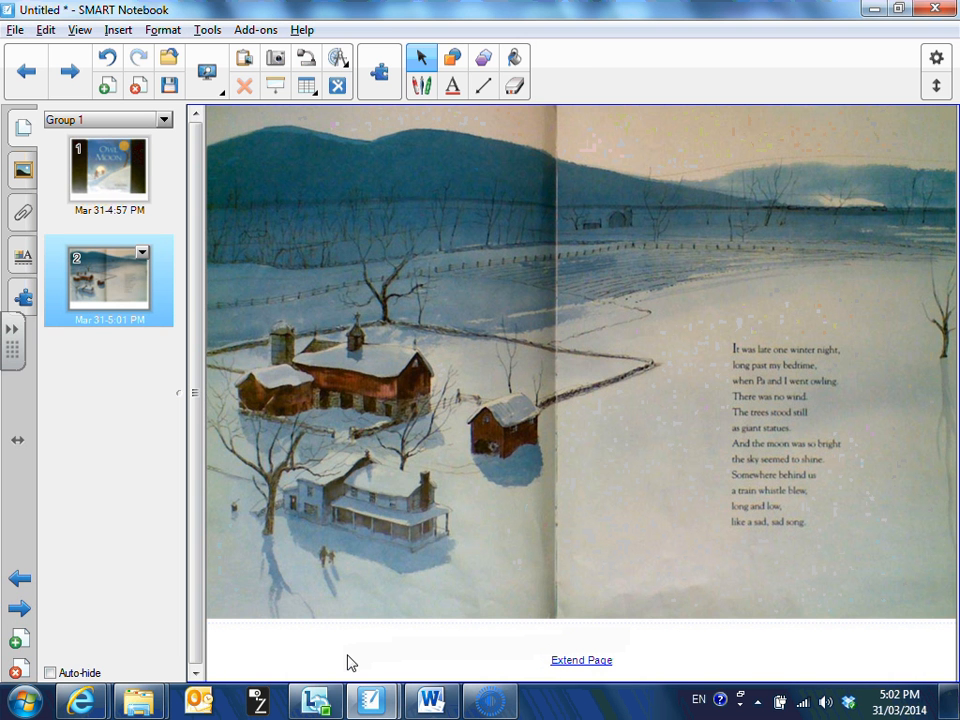
click(363, 511)
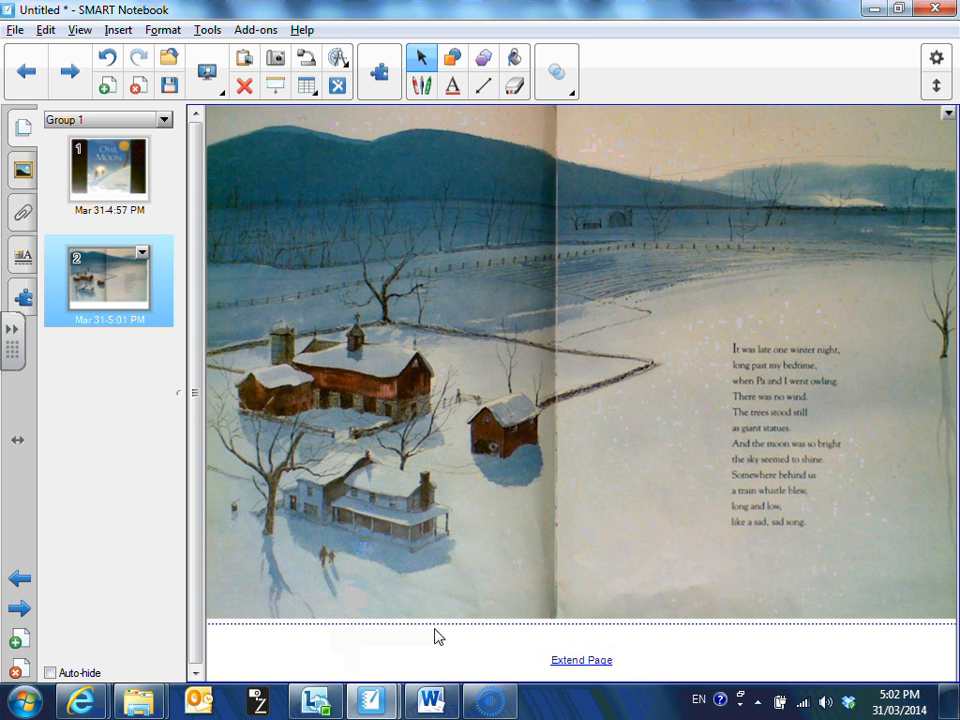
click(347, 657)
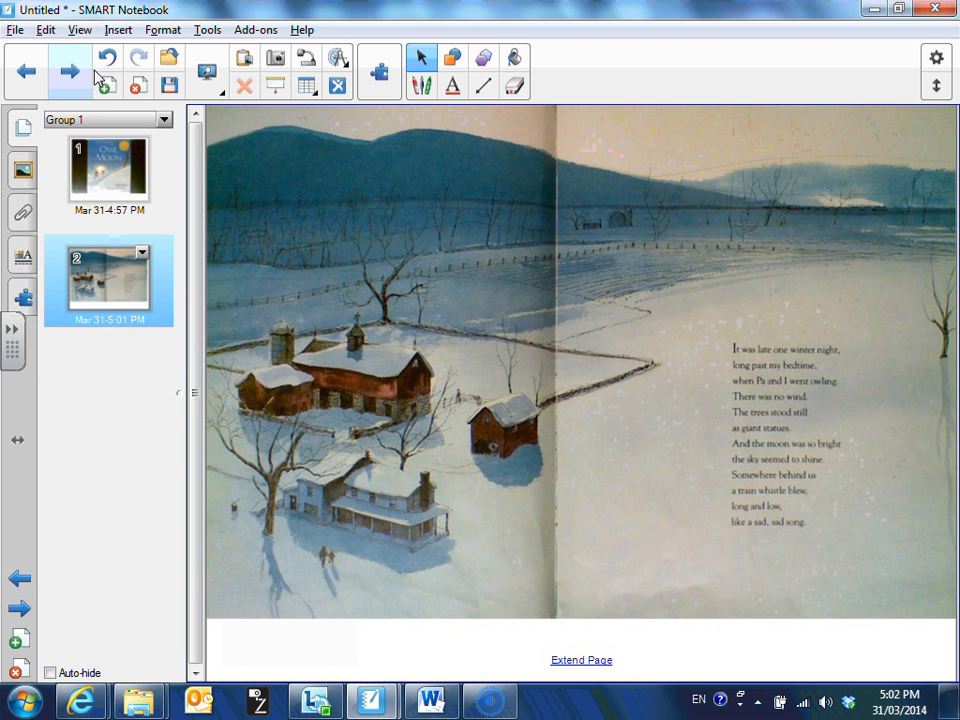
click(115, 30)
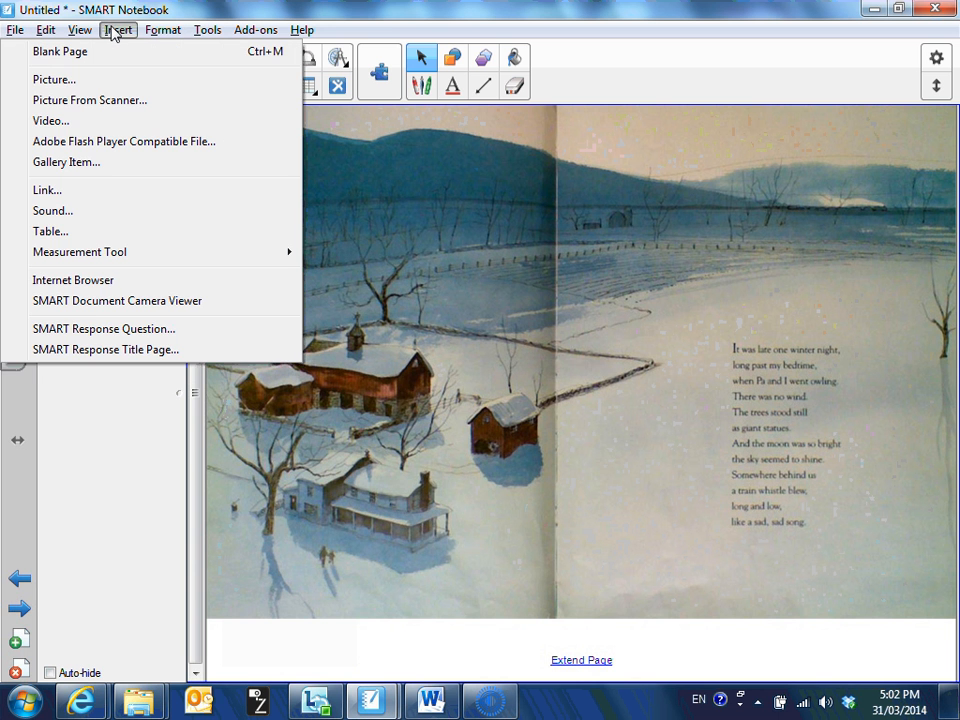
click(88, 222)
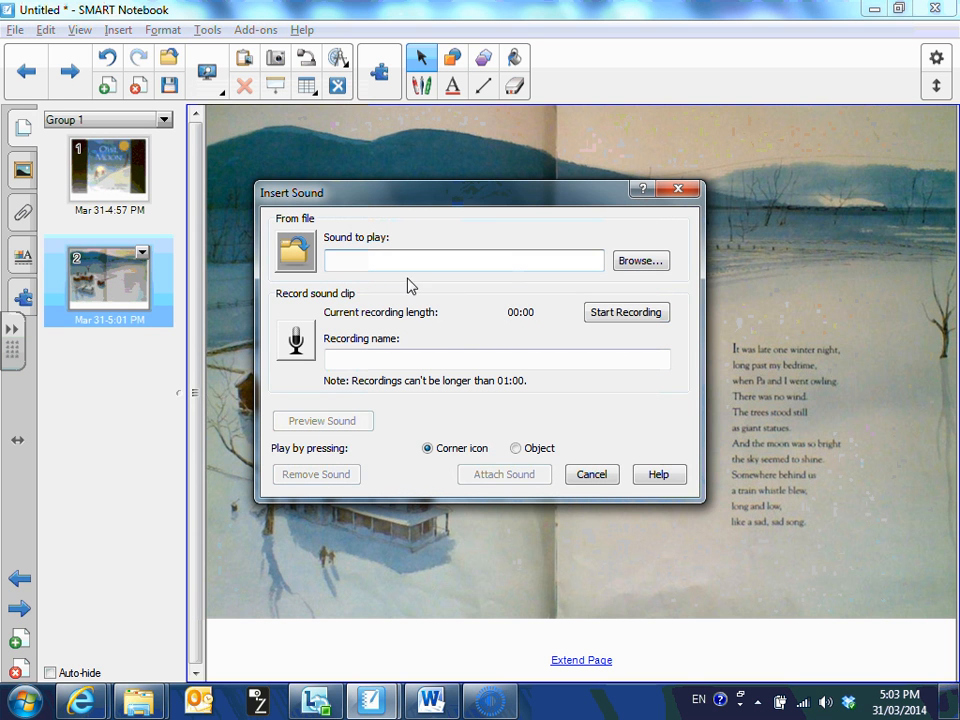
click(630, 268)
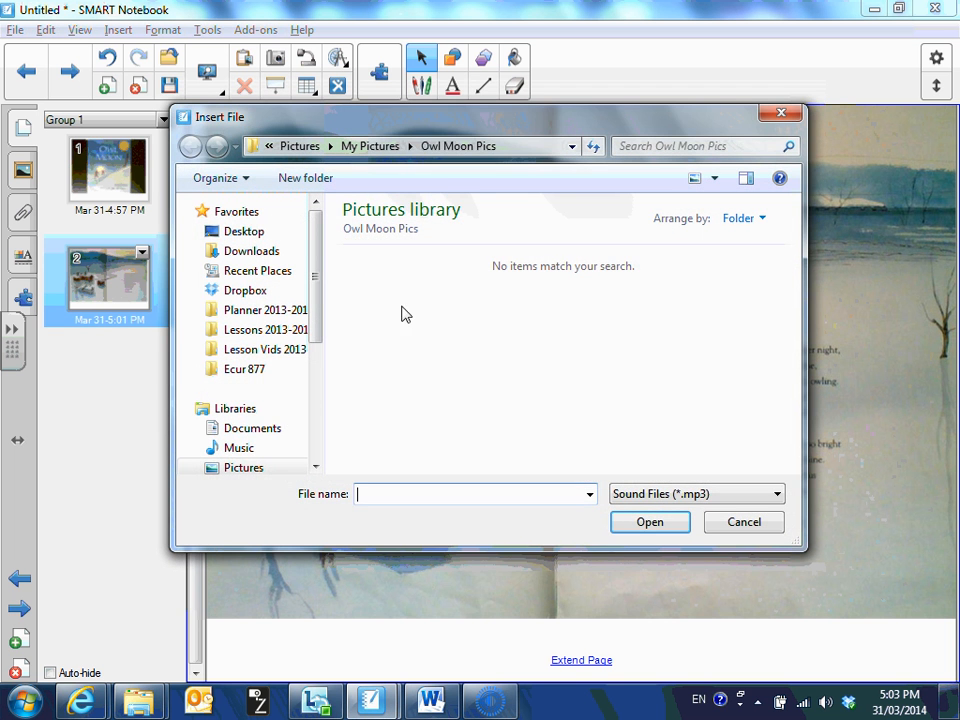
click(239, 450)
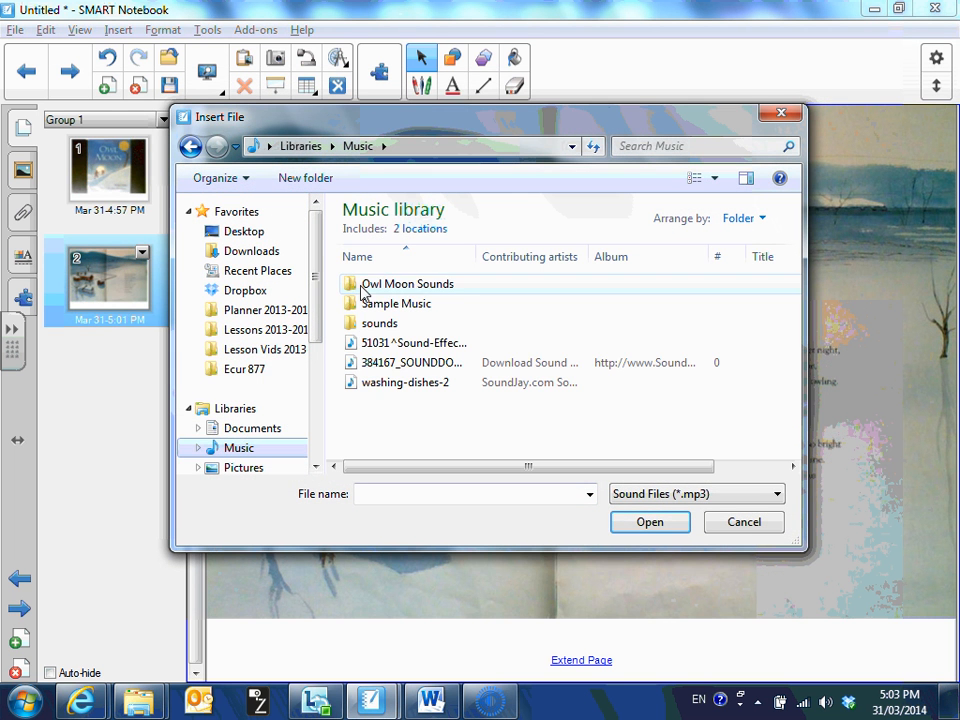
double_click(363, 286)
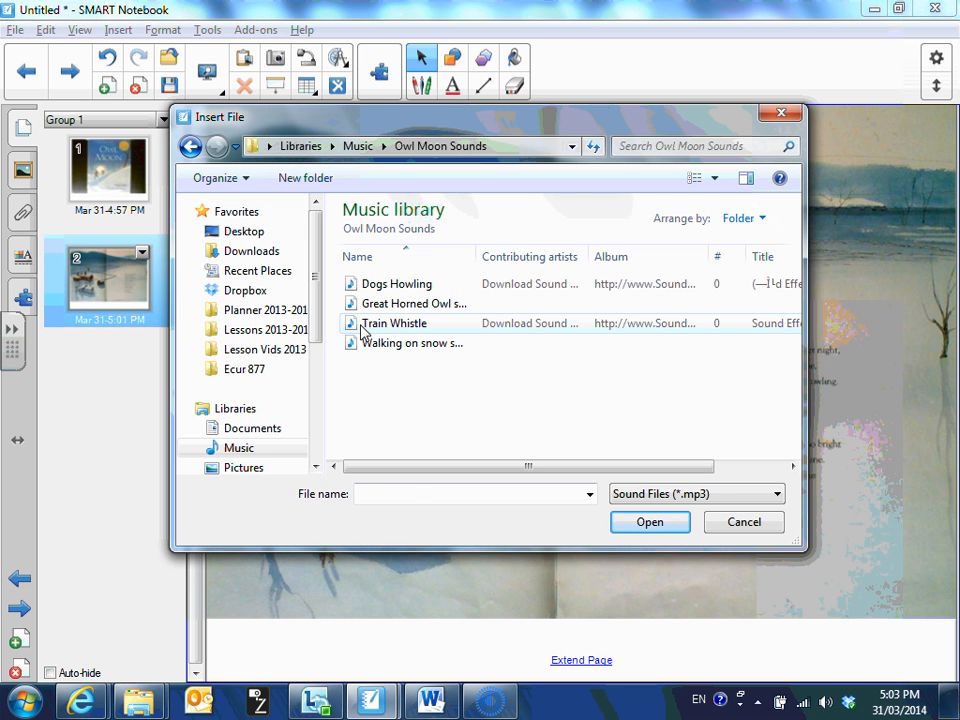
double_click(364, 323)
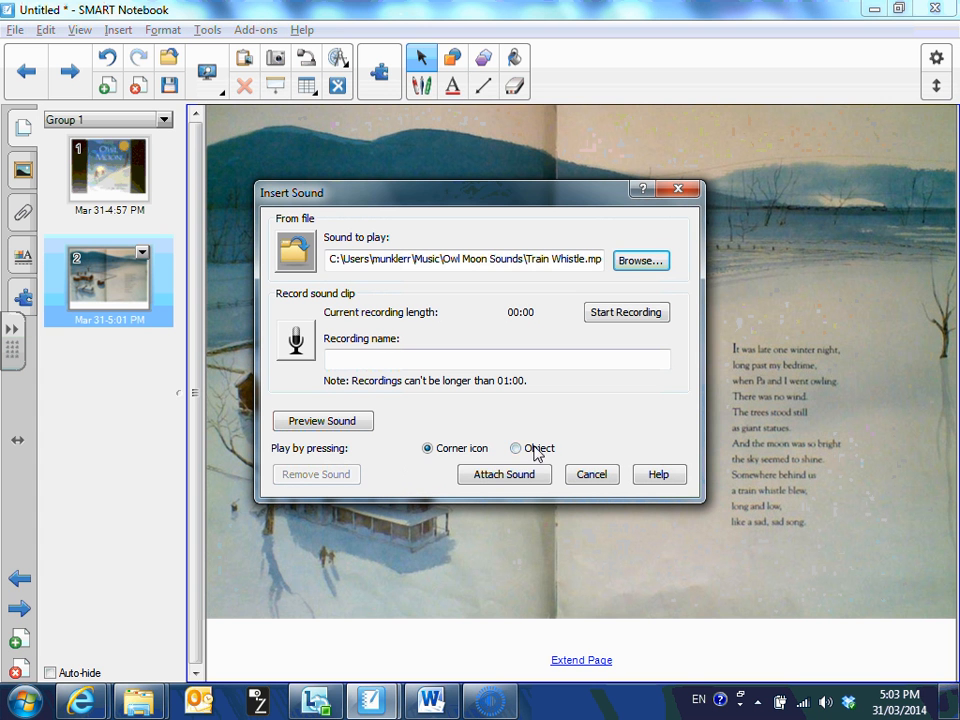
click(490, 476)
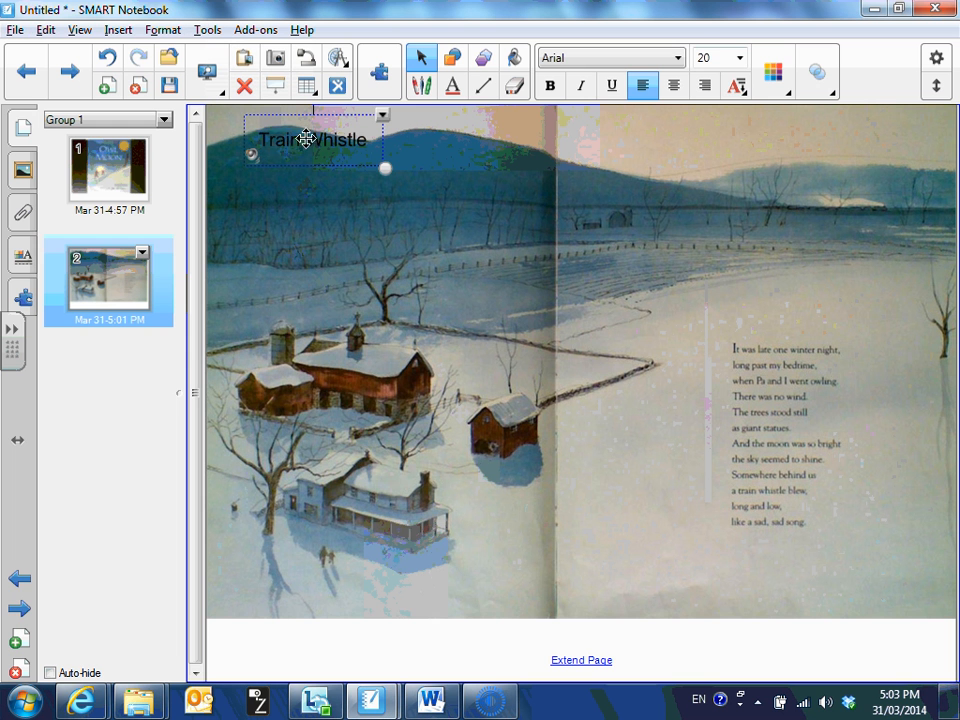
drag(272, 144, 292, 663)
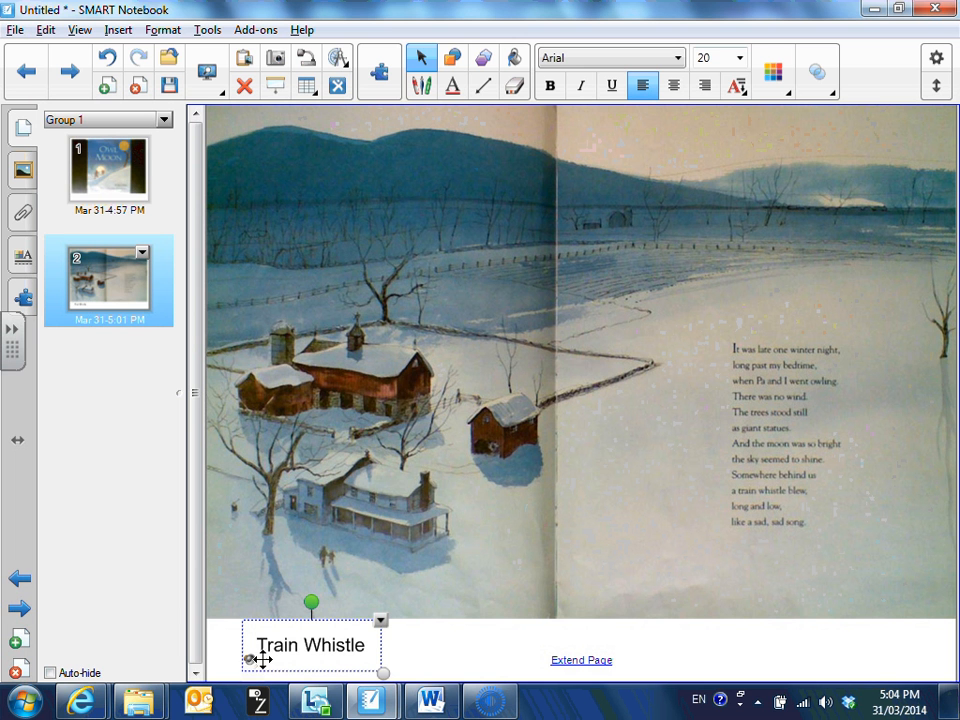
click(413, 658)
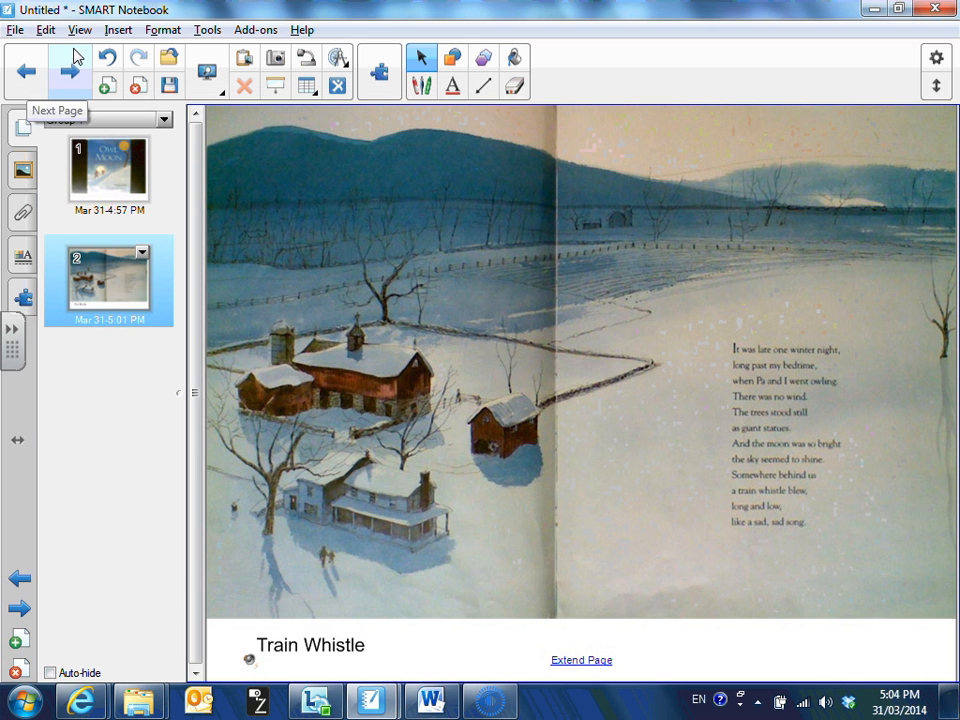
Add a third page and insert the picture 2013-11-27_0003 from Owl Moon Pics on it
click(107, 86)
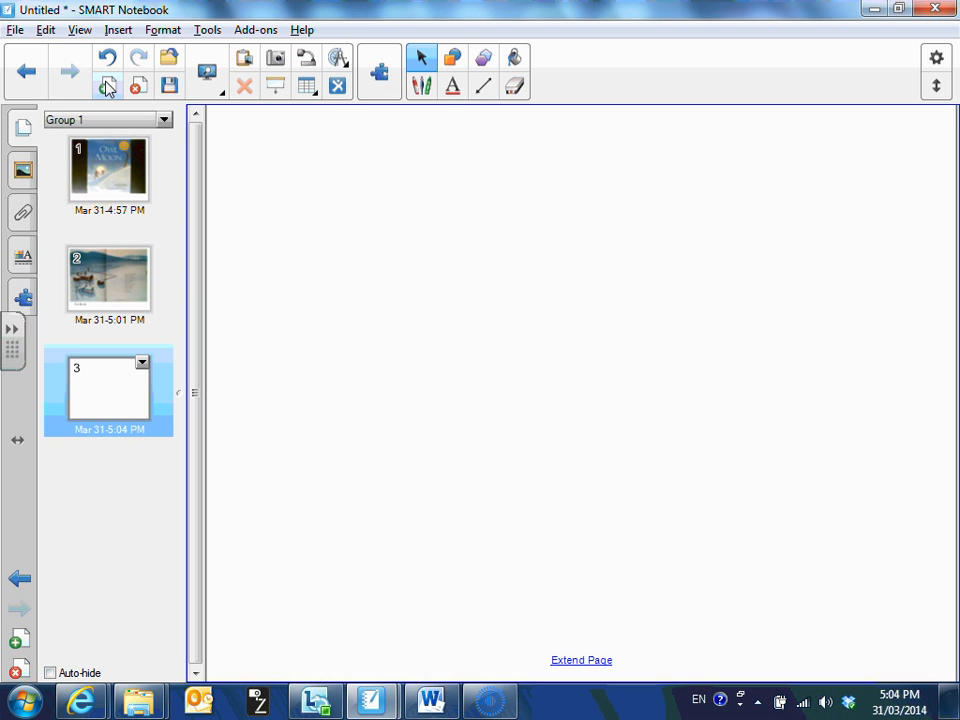
click(115, 30)
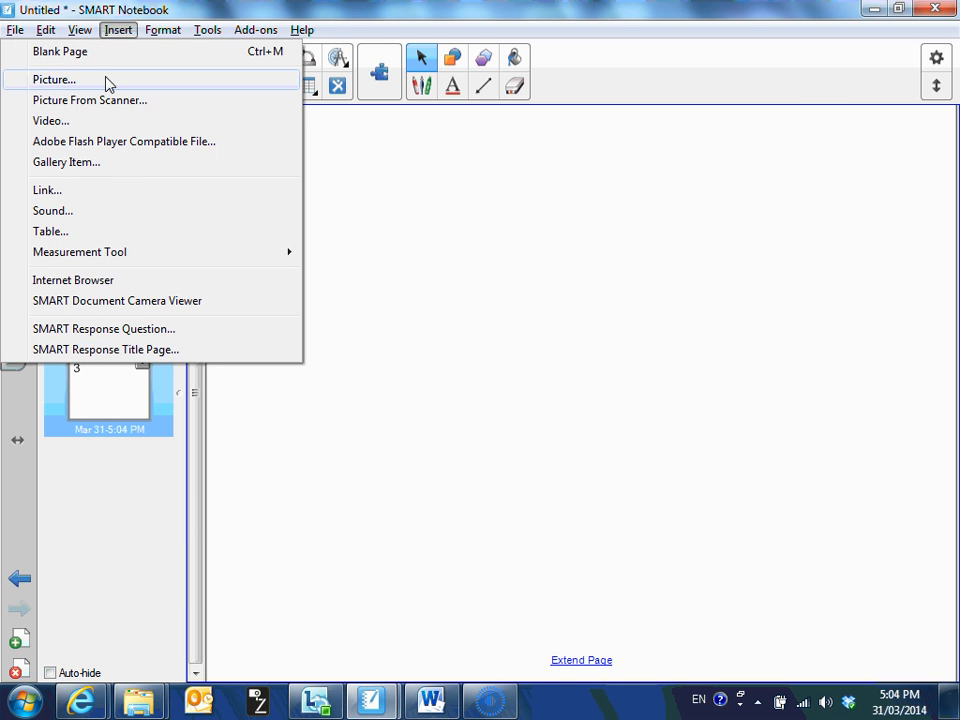
click(79, 80)
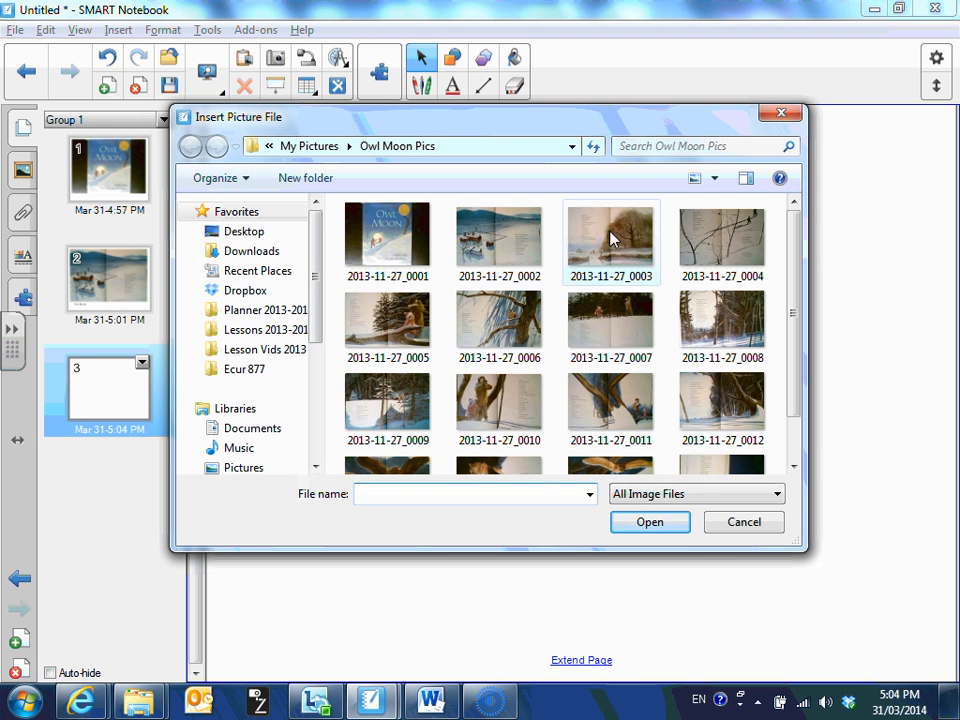
double_click(608, 233)
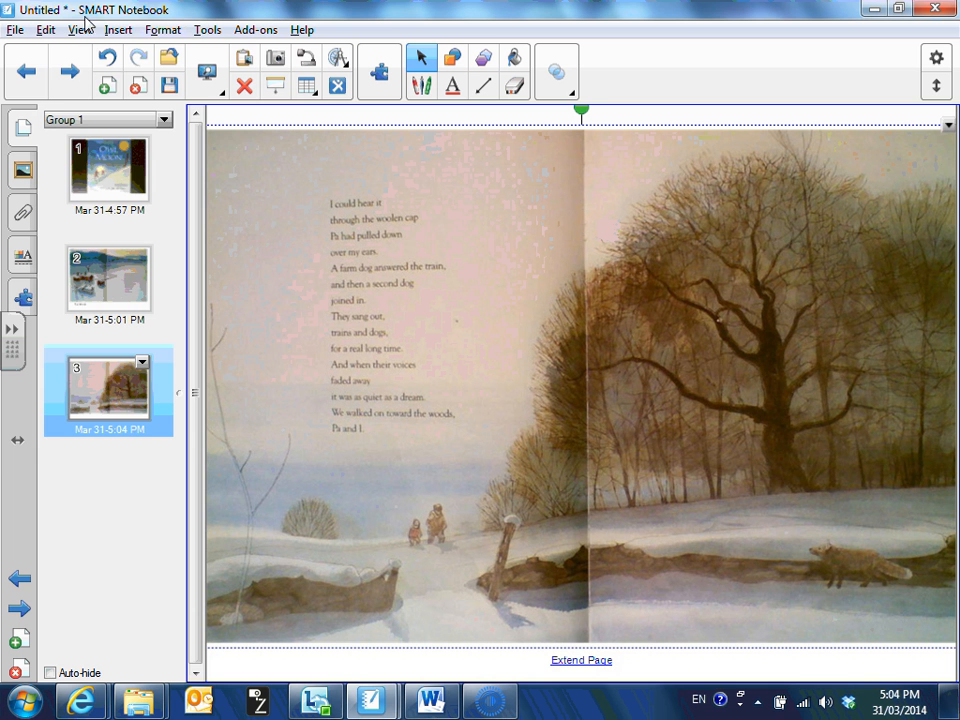
In full screen view, move the page 3 picture up to the top edge, leaving a blank strip beneath it
click(80, 30)
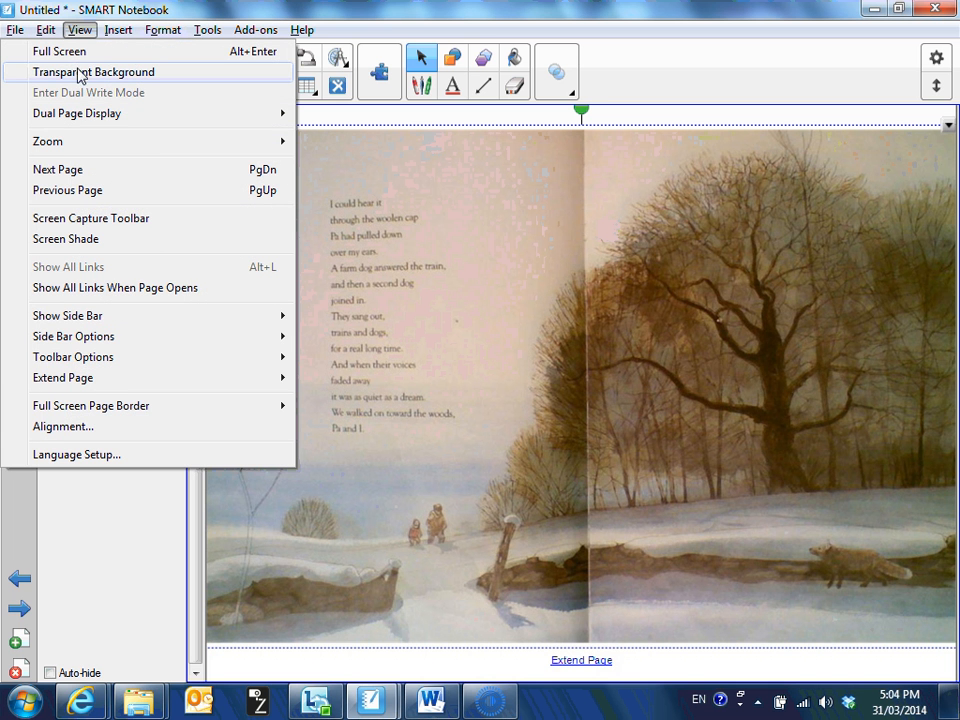
click(75, 58)
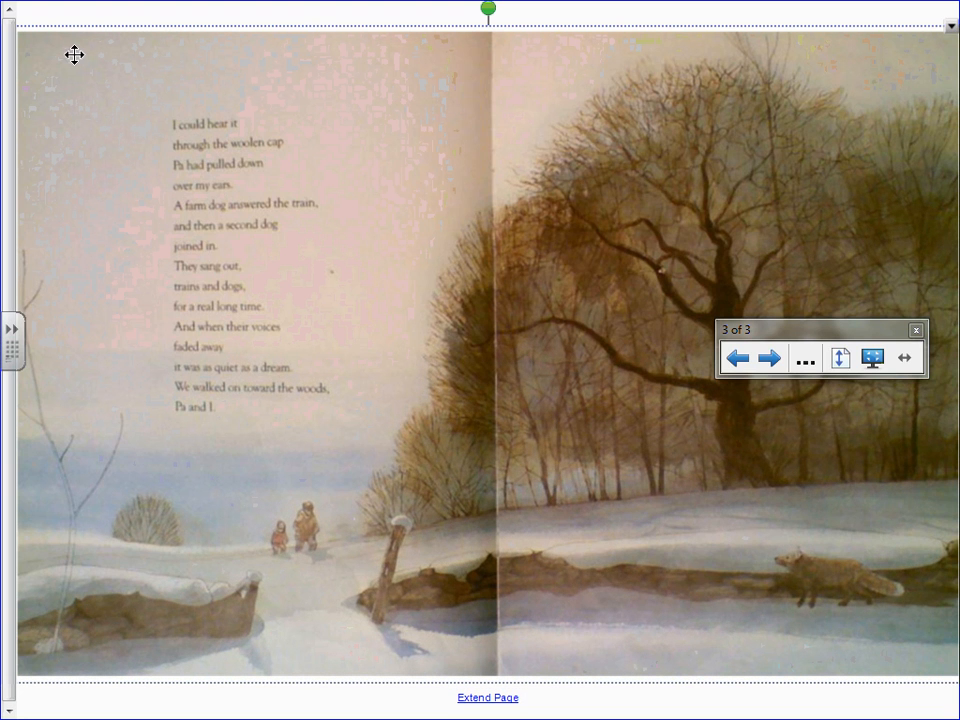
scroll(272, 185, down, 1)
drag(270, 177, 273, 173)
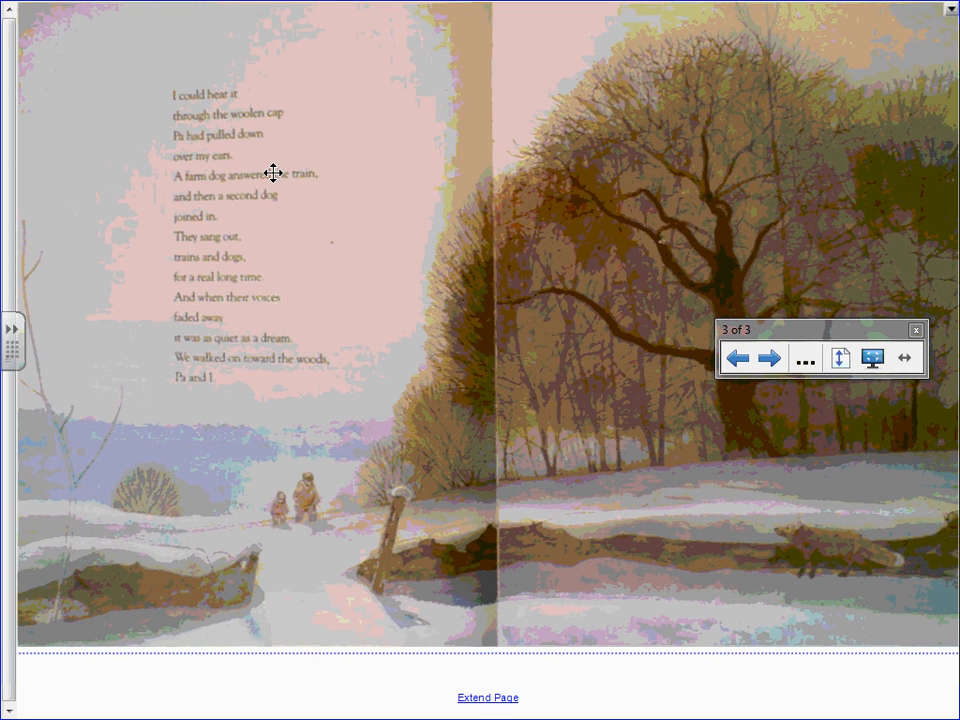
click(872, 358)
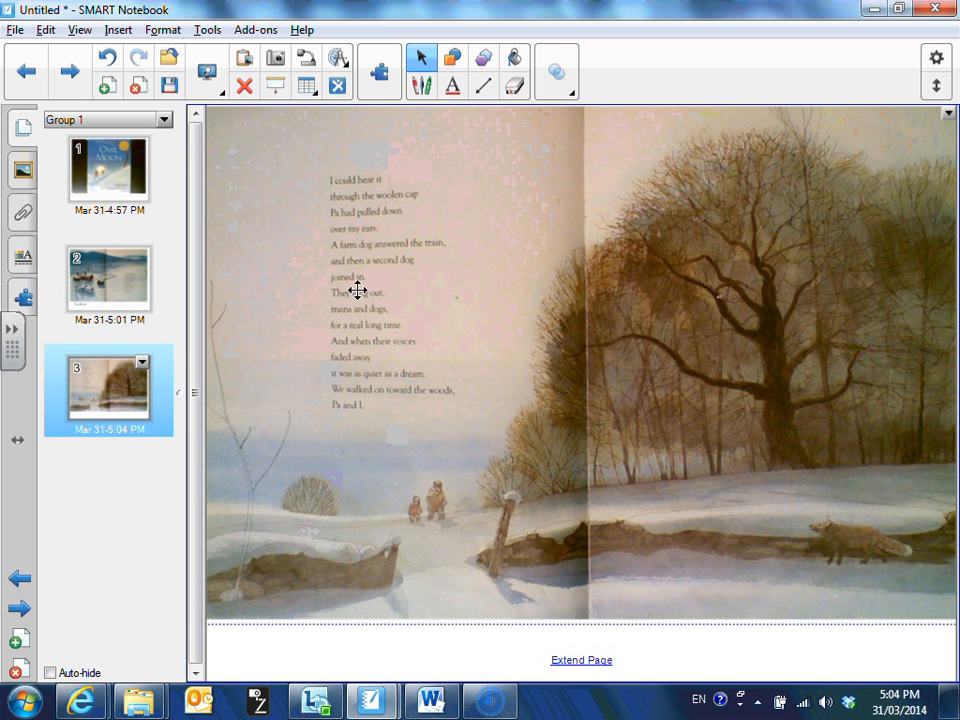
Try attaching the Train Whistle sound from Owl Moon Sounds to the selected page 3 picture, played by pressing the object, and undo the attachment
click(115, 31)
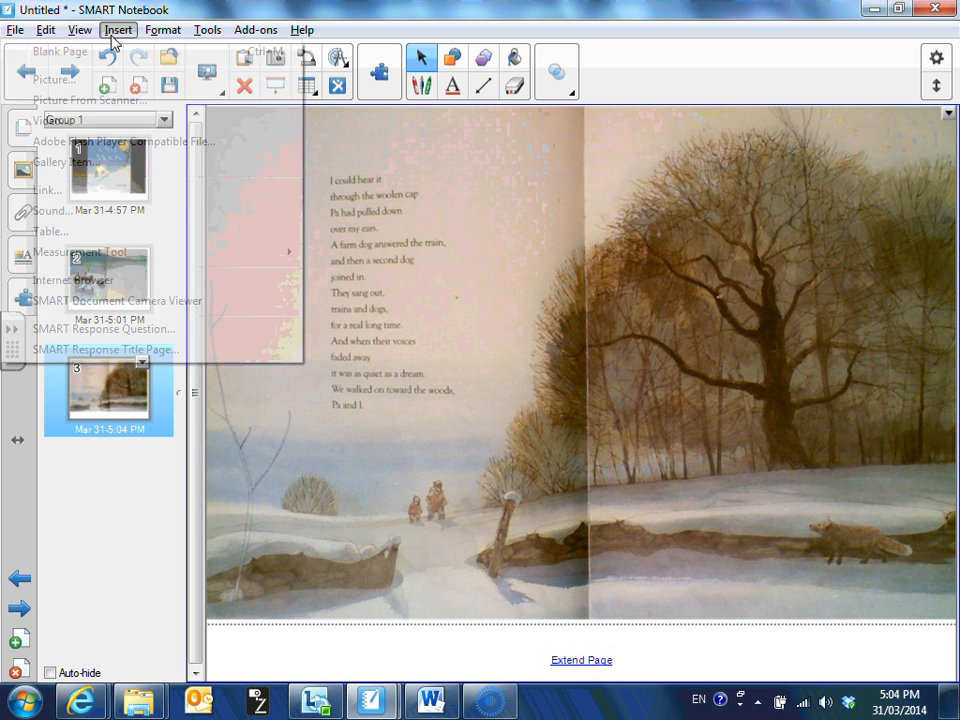
click(82, 216)
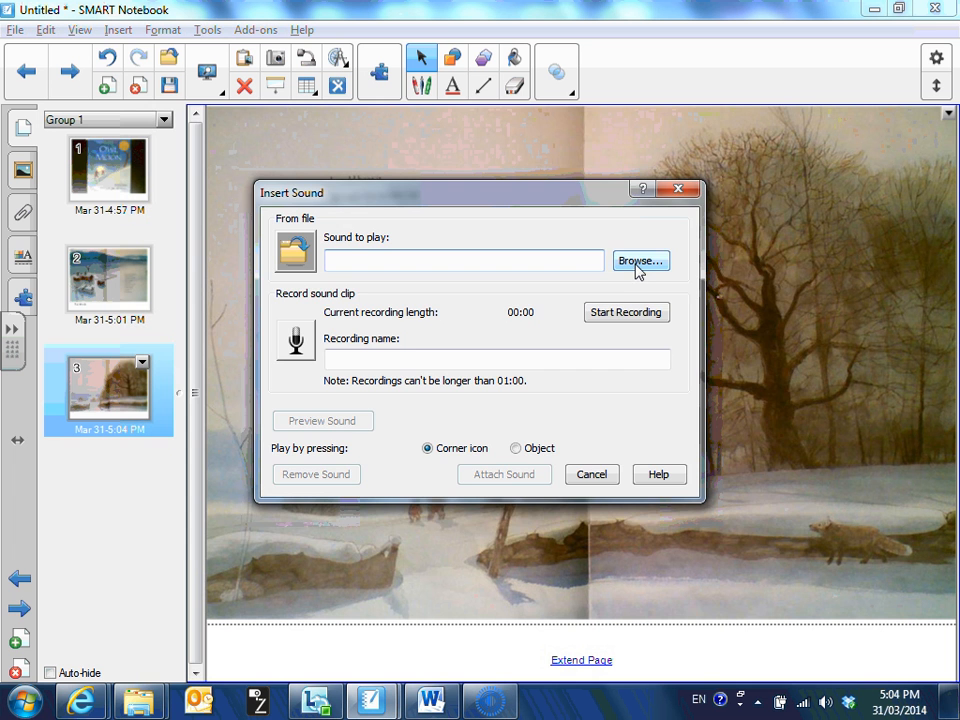
click(637, 268)
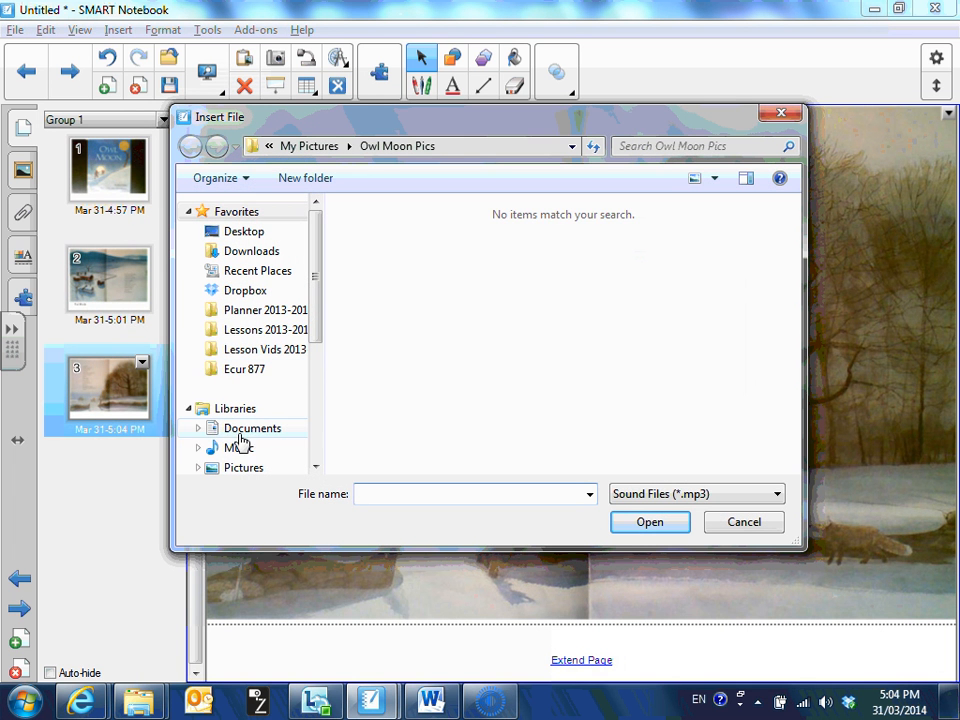
click(241, 449)
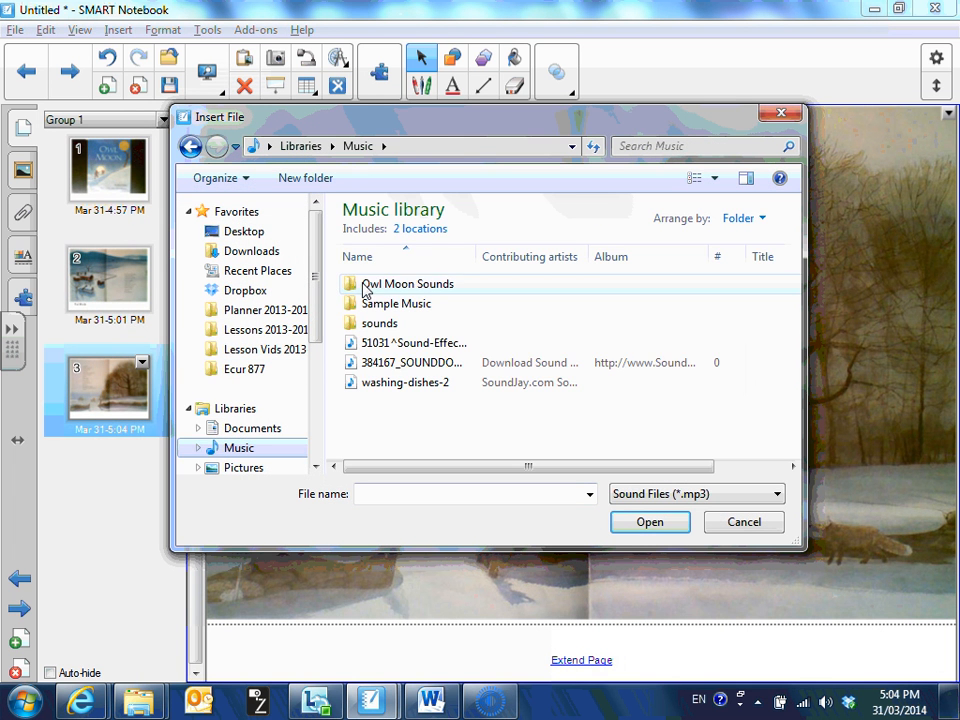
double_click(366, 288)
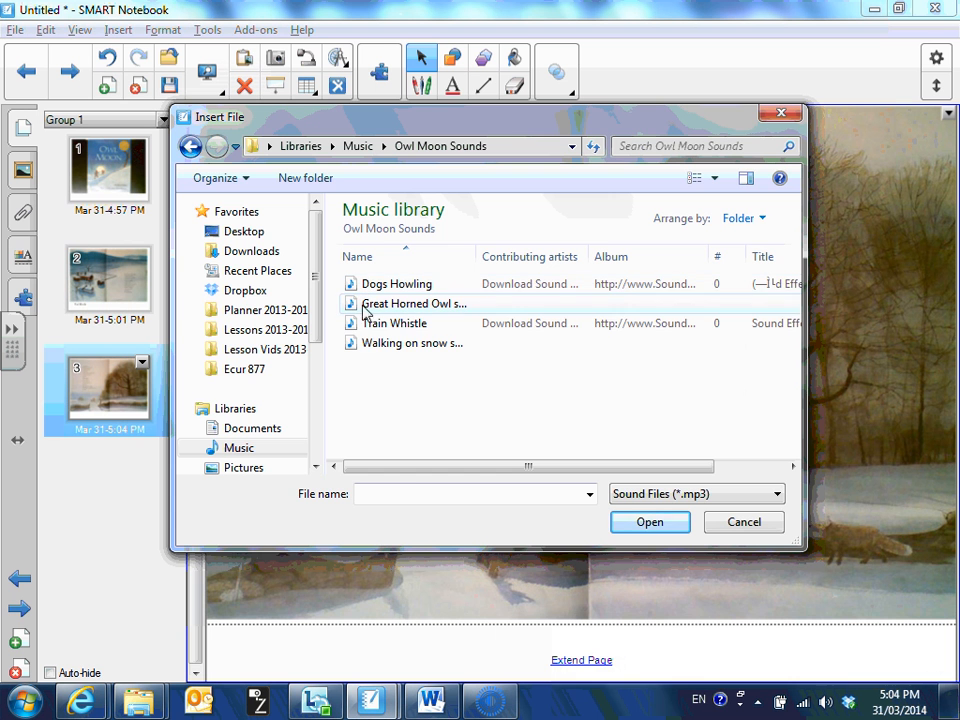
click(366, 324)
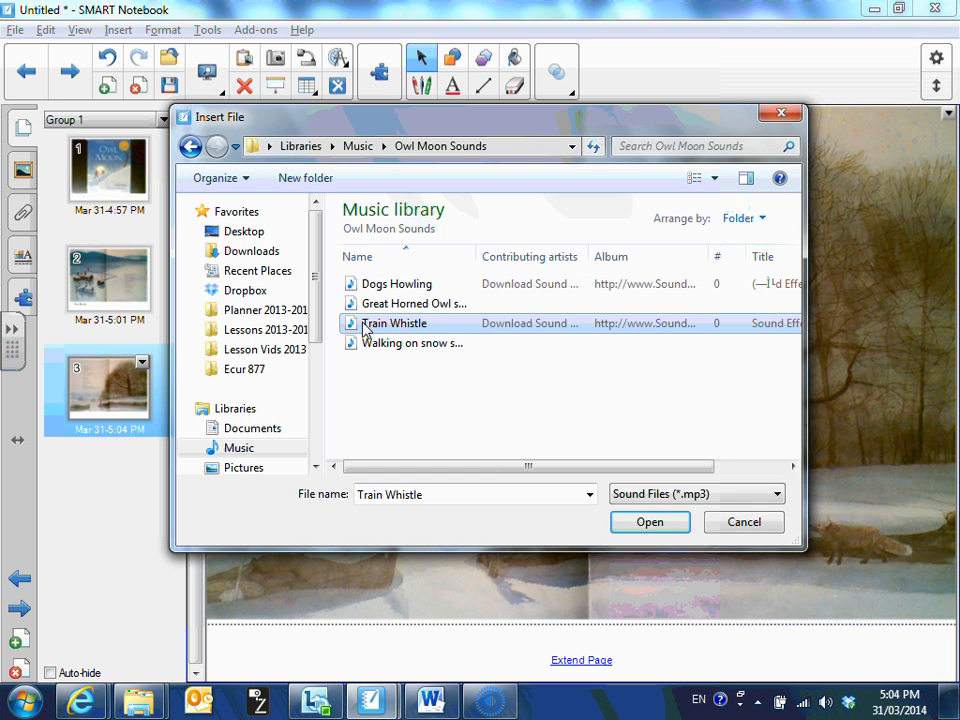
click(627, 519)
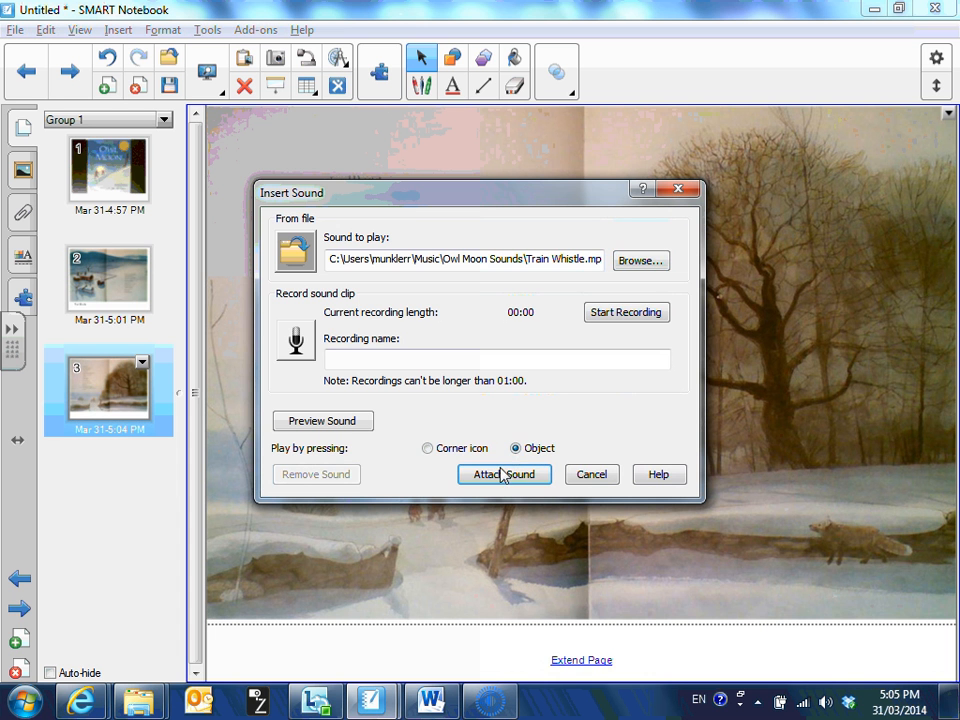
click(500, 476)
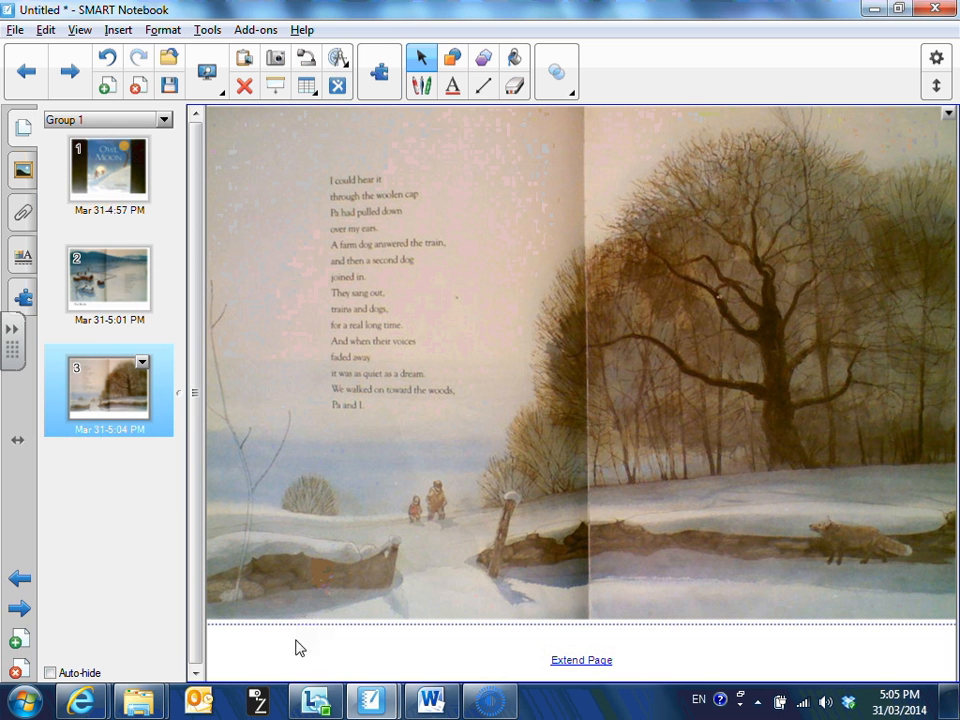
click(42, 31)
click(38, 52)
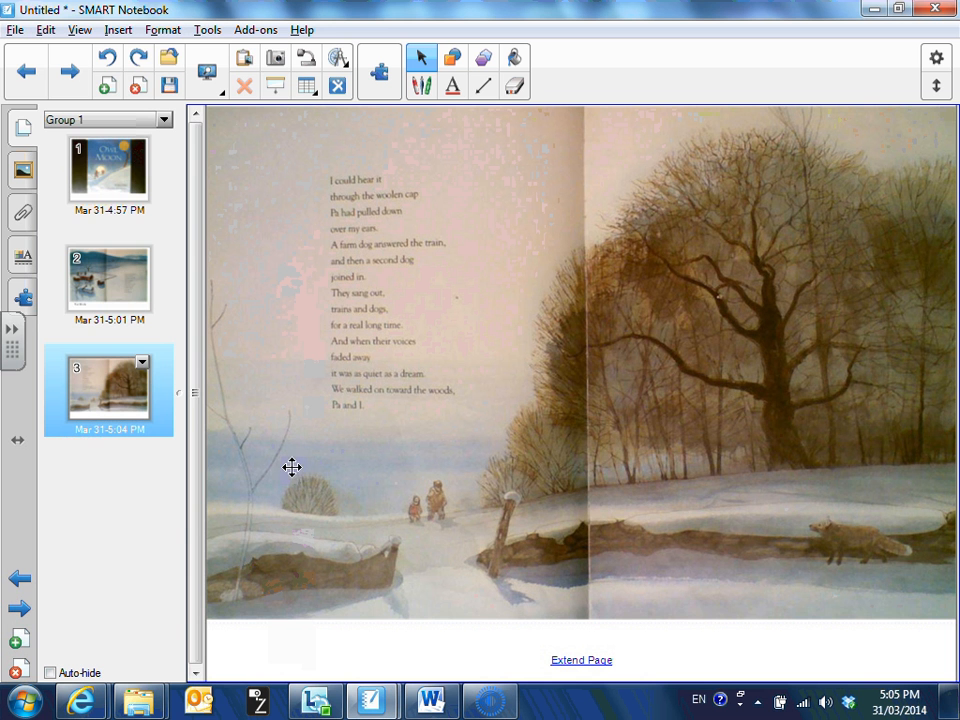
With nothing selected on page 3, insert the Train Whistle sound from Owl Moon Sounds, played by pressing the object
click(112, 30)
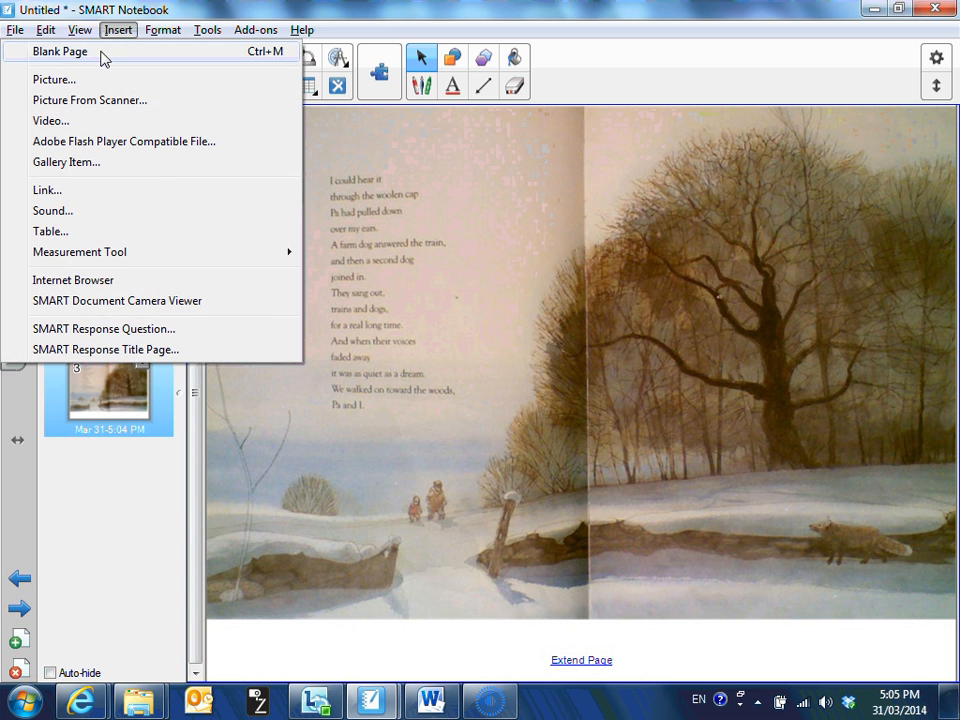
click(55, 211)
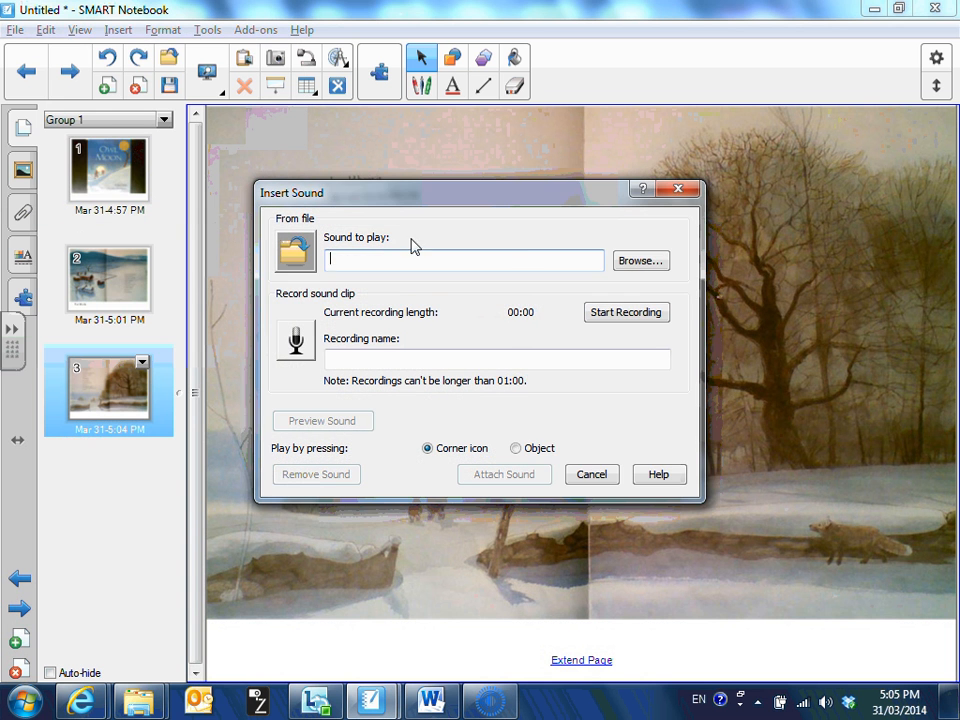
click(652, 270)
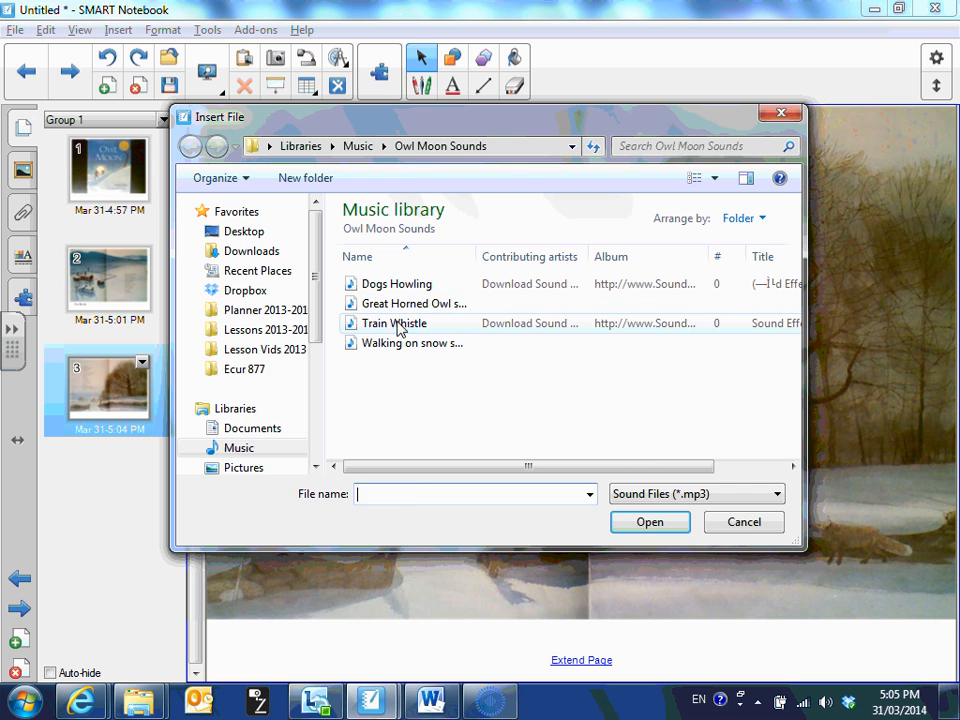
click(394, 323)
click(664, 521)
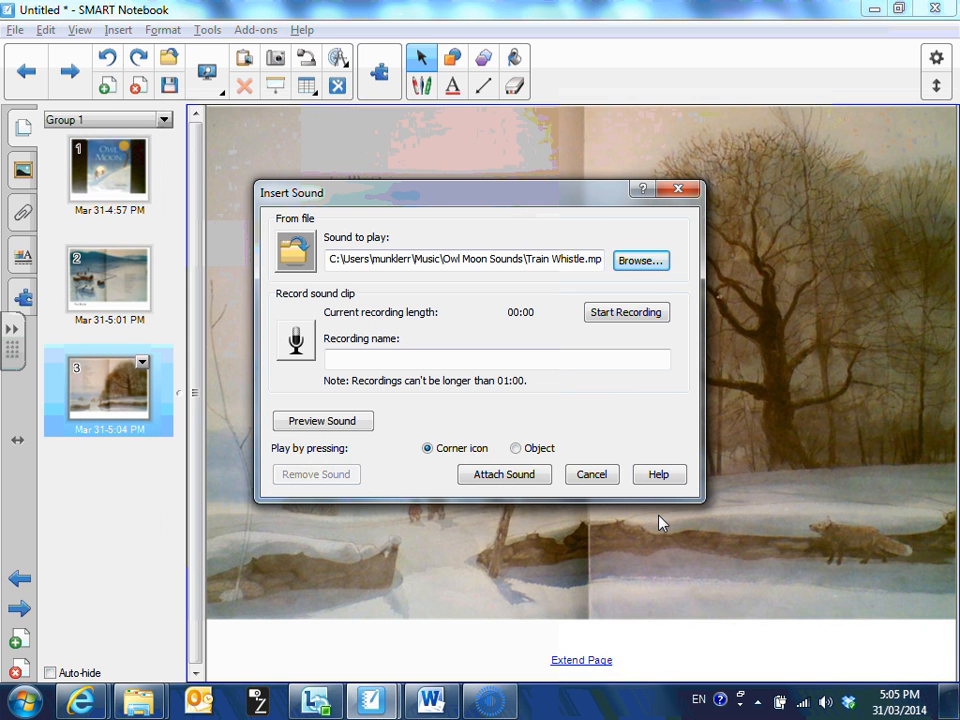
click(515, 449)
click(498, 475)
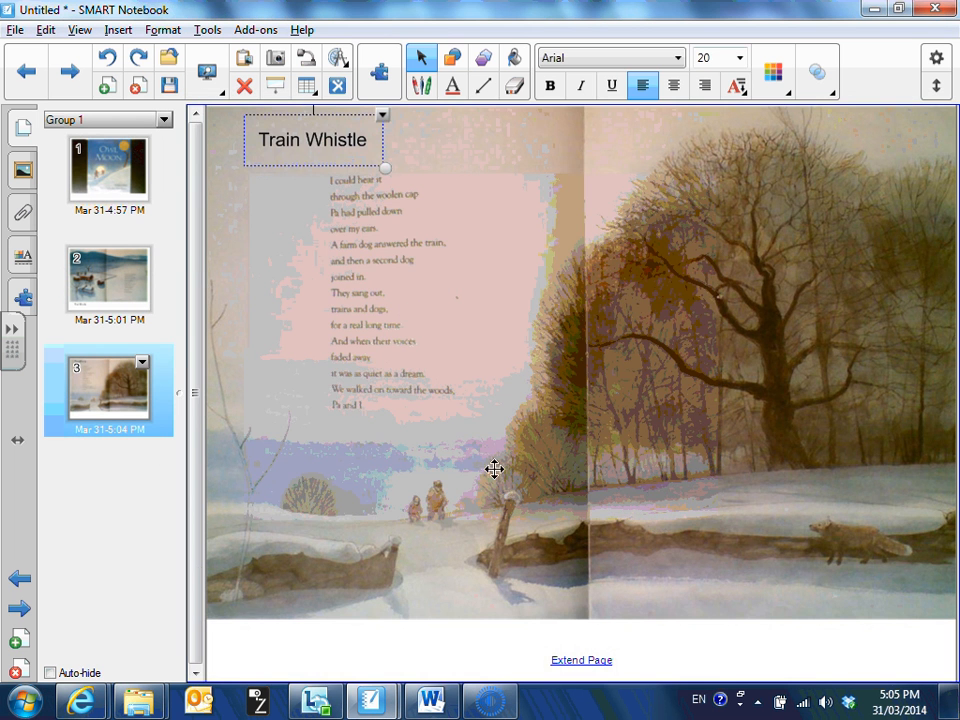
Move the Train Whistle label into the blank strip below the page 3 picture
drag(281, 134, 309, 358)
scroll(305, 346, down, 5)
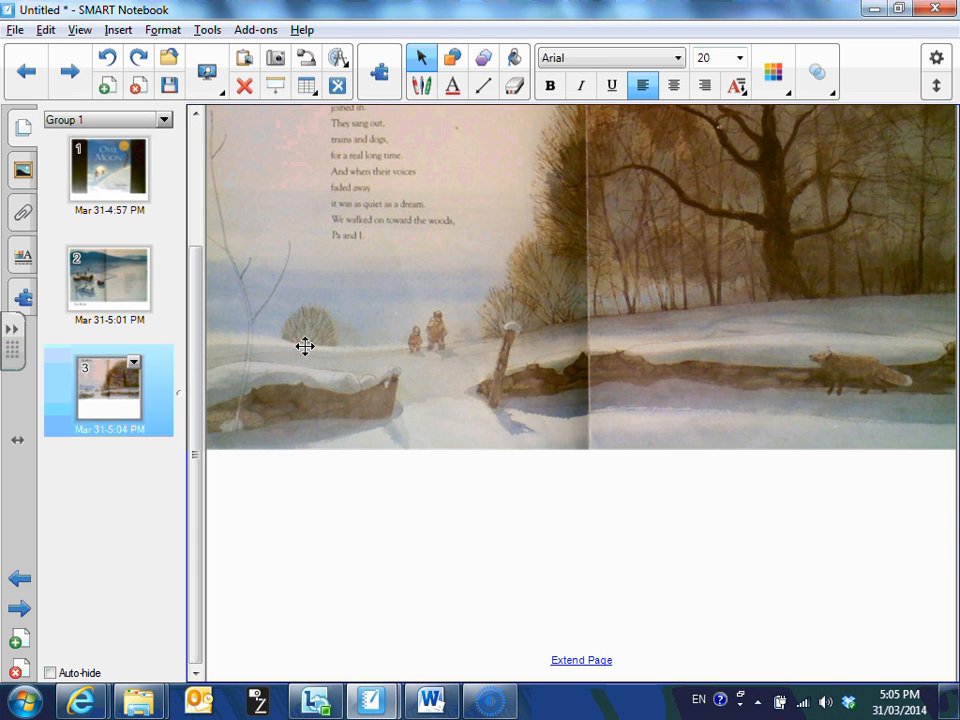
scroll(305, 346, up, 2)
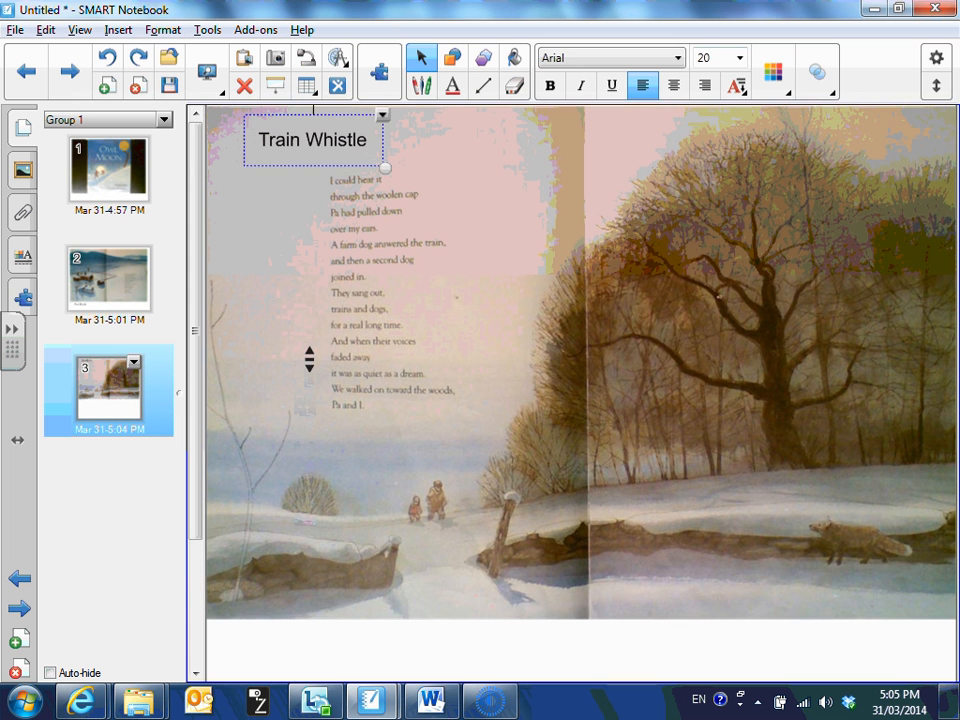
click(304, 320)
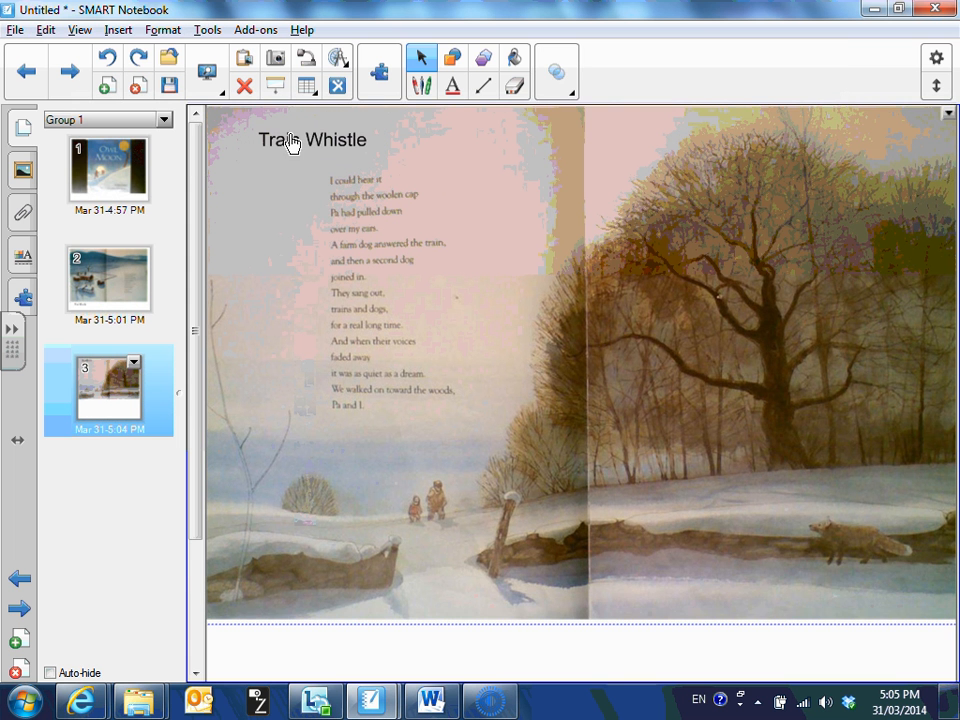
drag(288, 143, 280, 655)
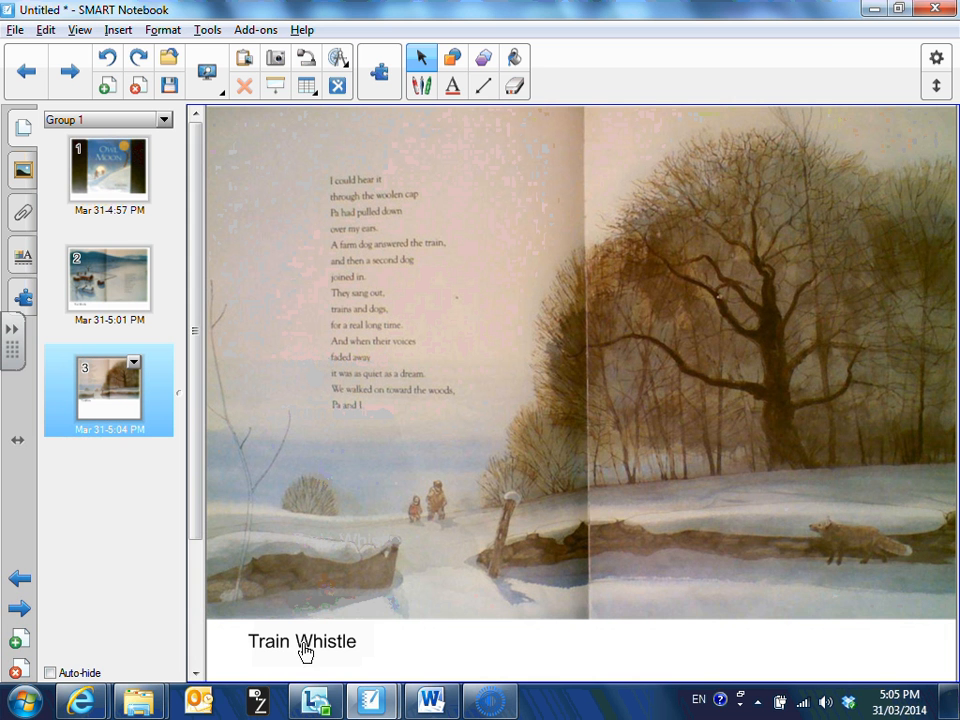
Shorten the Train Whistle label's text on page 3 to the single letter T
click(313, 650)
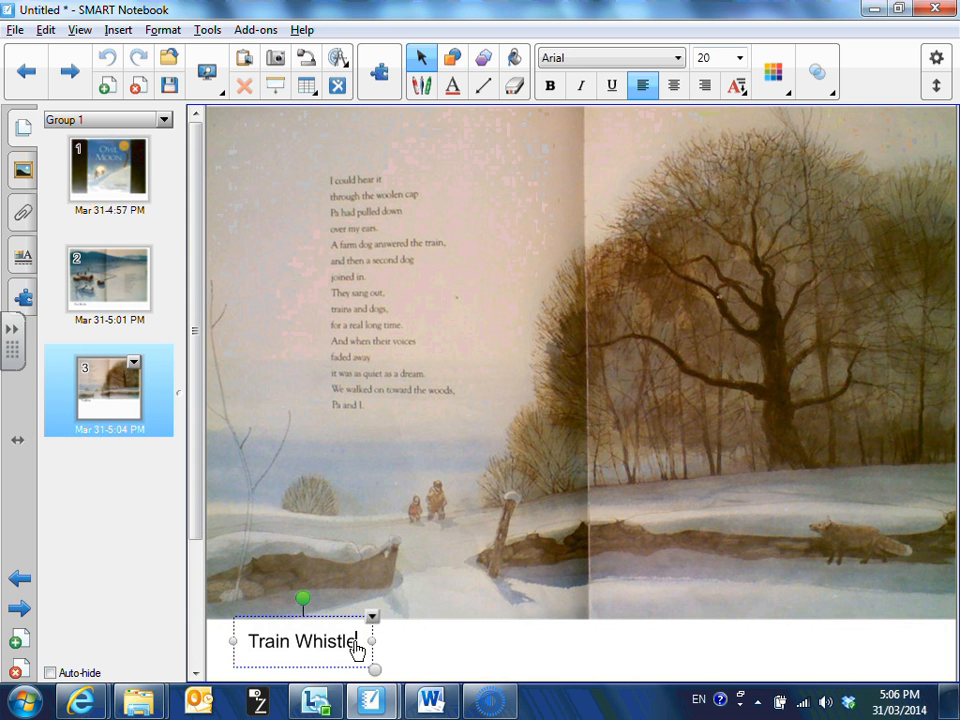
key(BackSpace)
key(BackSpace)
key(BackSpace)
key(BackSpace)
key(BackSpace)
key(BackSpace)
key(BackSpace)
key(BackSpace)
key(BackSpace)
key(BackSpace)
key(BackSpace)
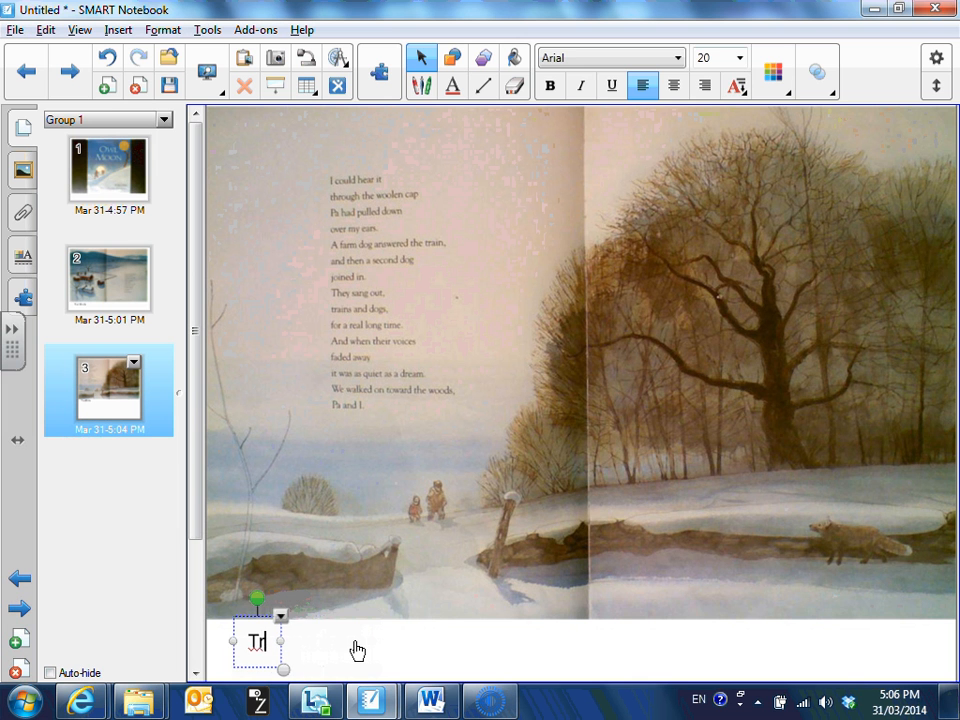
key(BackSpace)
click(319, 643)
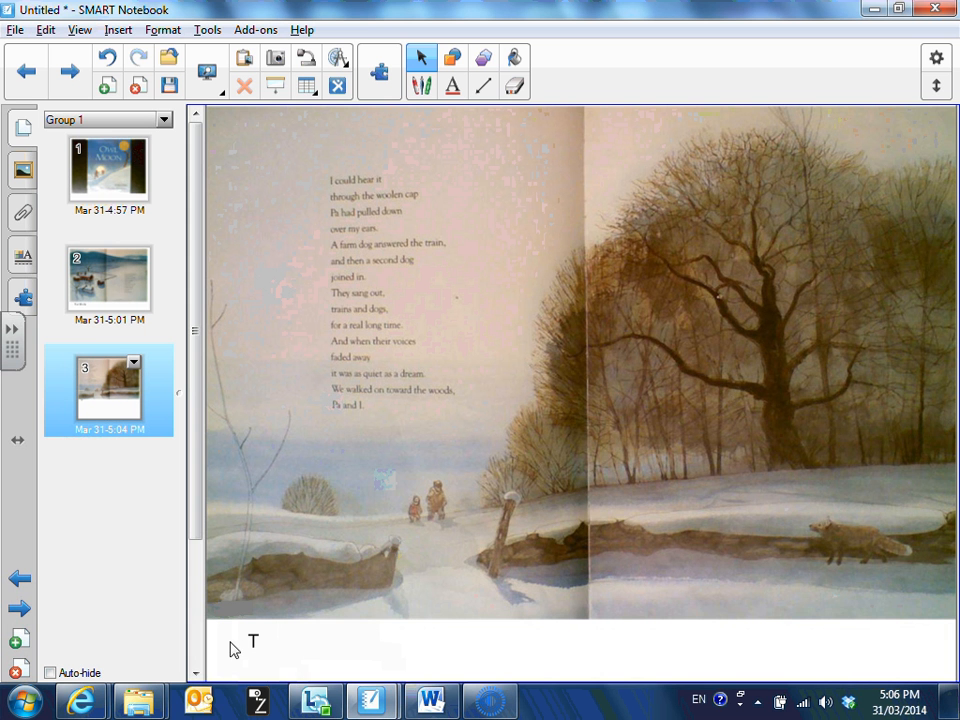
Insert the Dogs Howling sound on page 3, played by pressing the object, and place its label below the picture beside the T
mouse_move(430, 700)
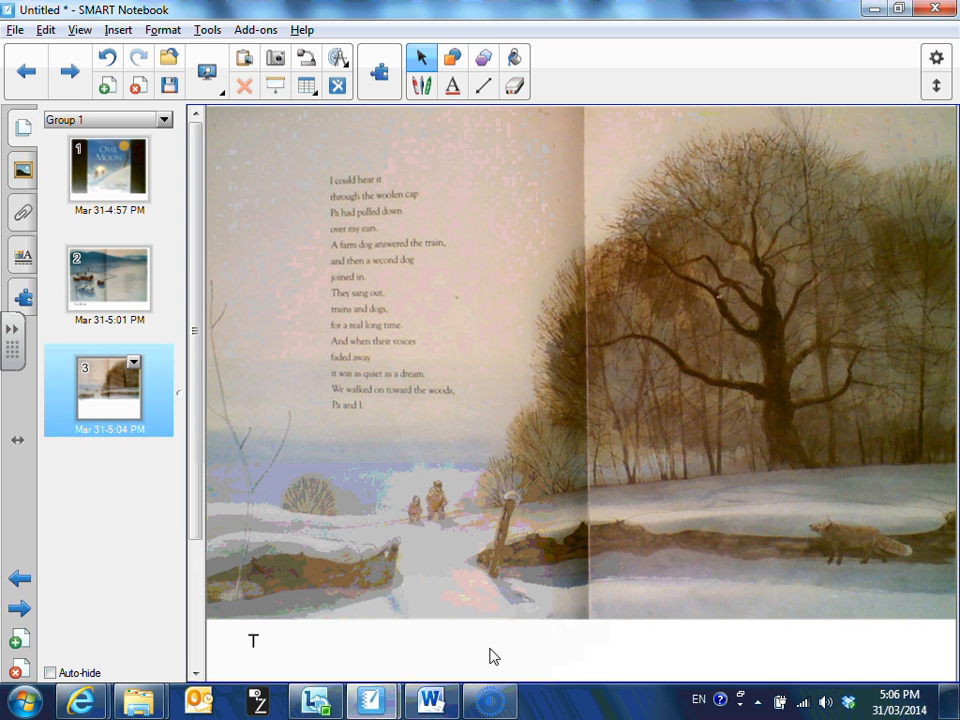
click(114, 31)
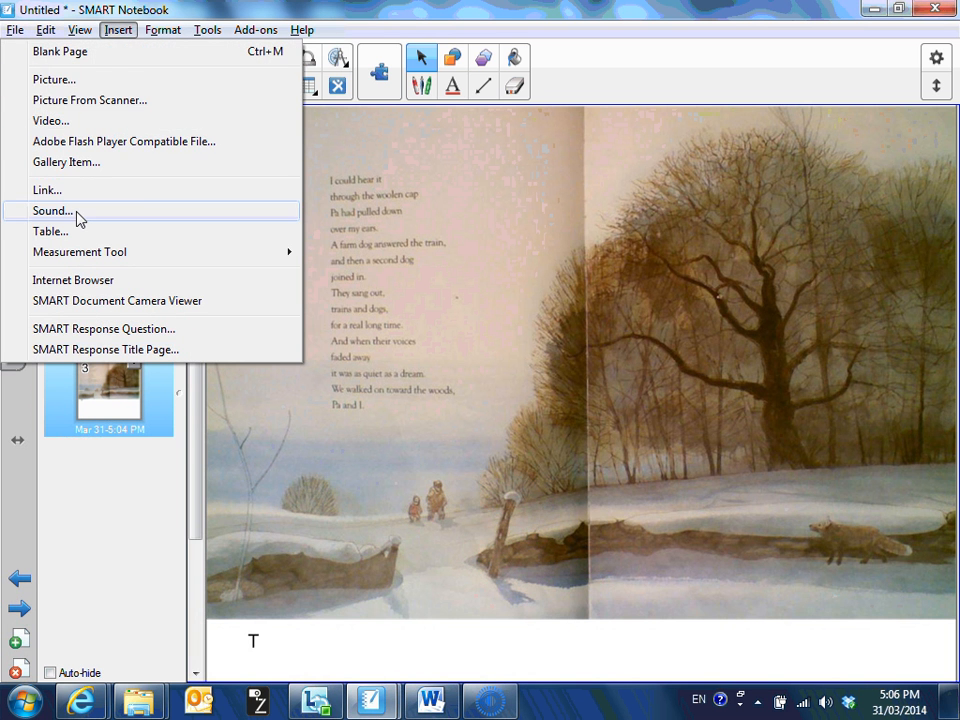
click(78, 215)
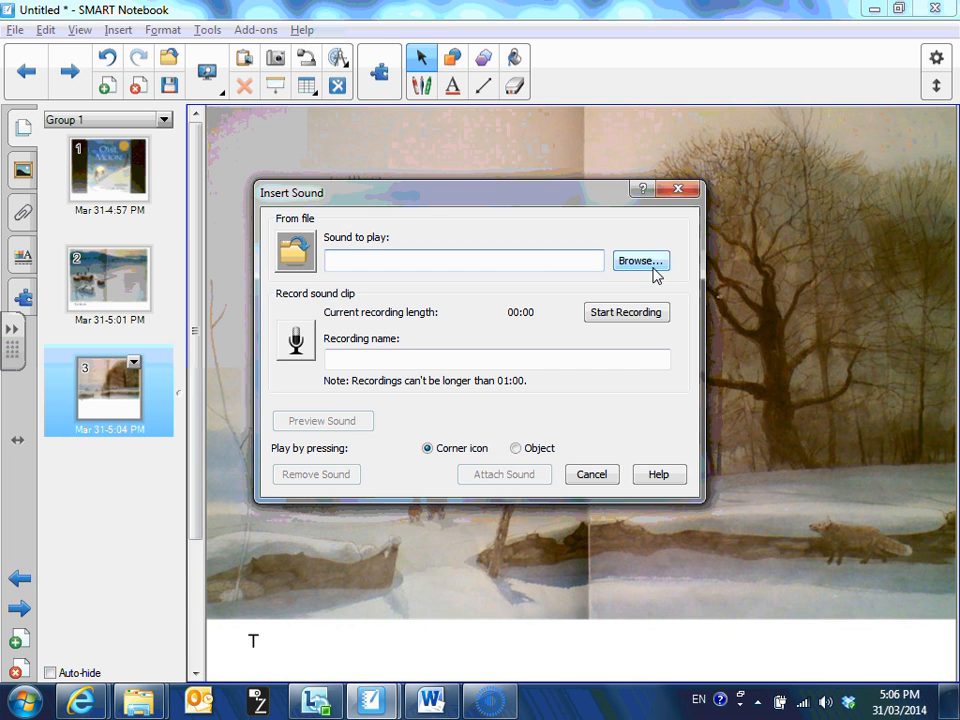
click(652, 267)
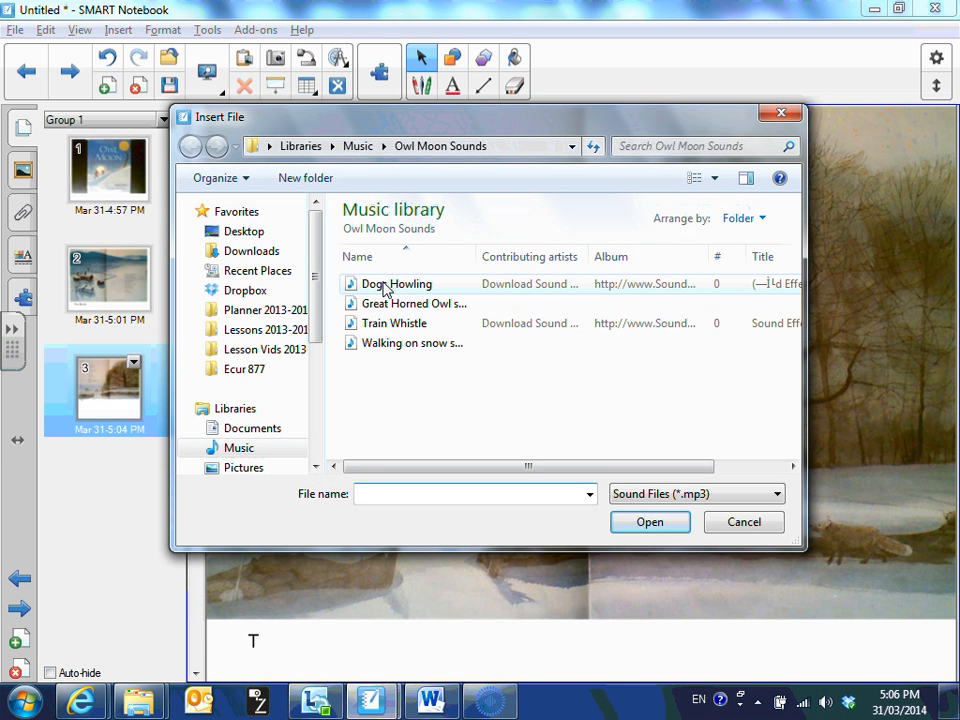
click(385, 287)
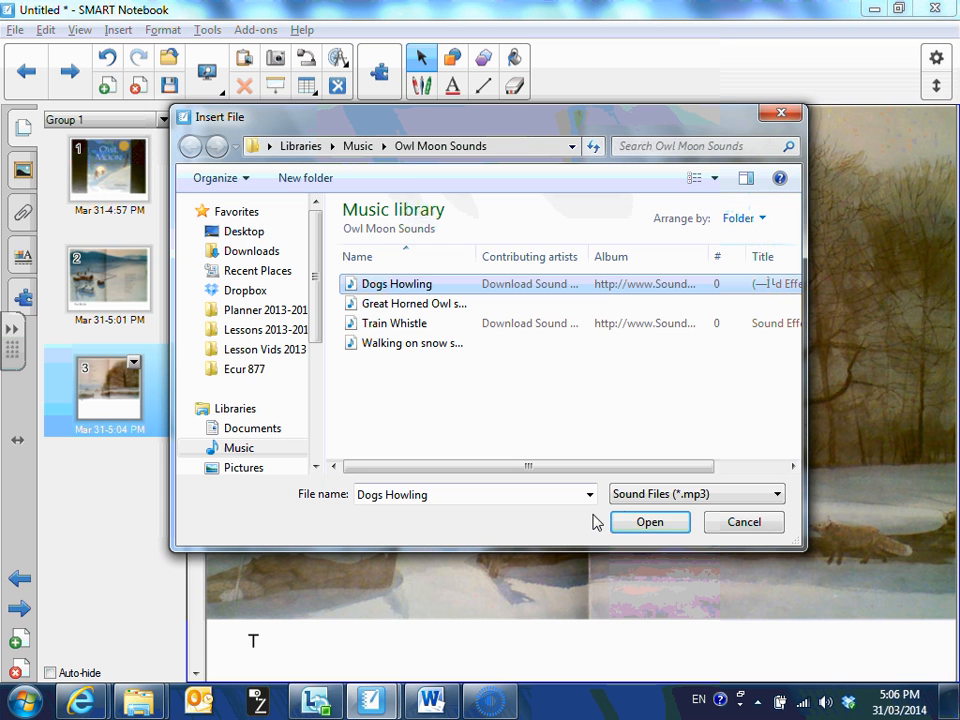
click(642, 524)
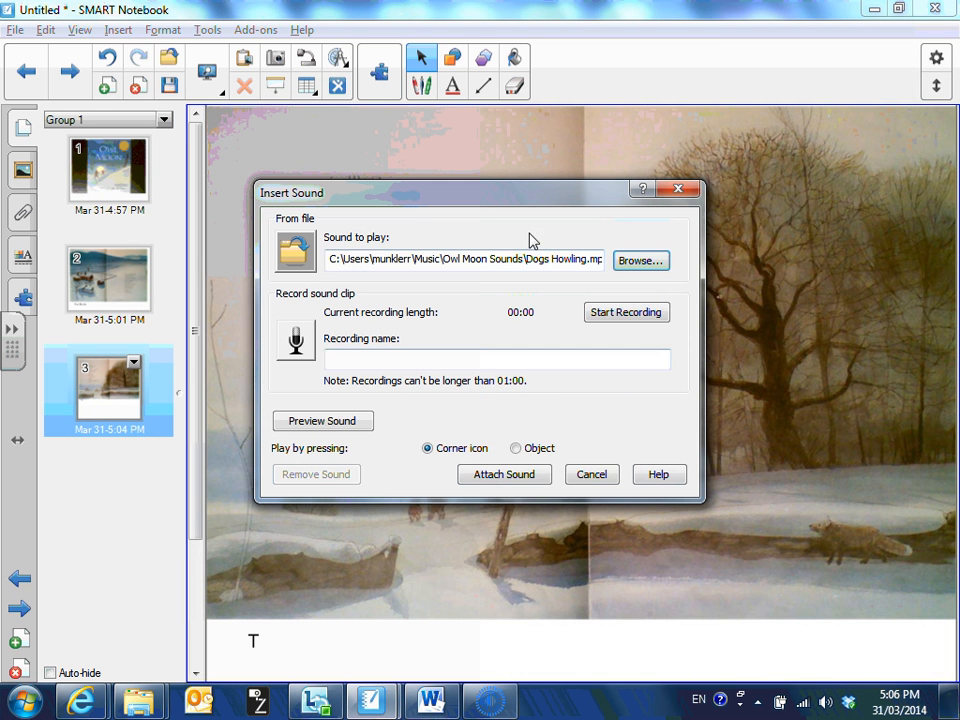
click(517, 449)
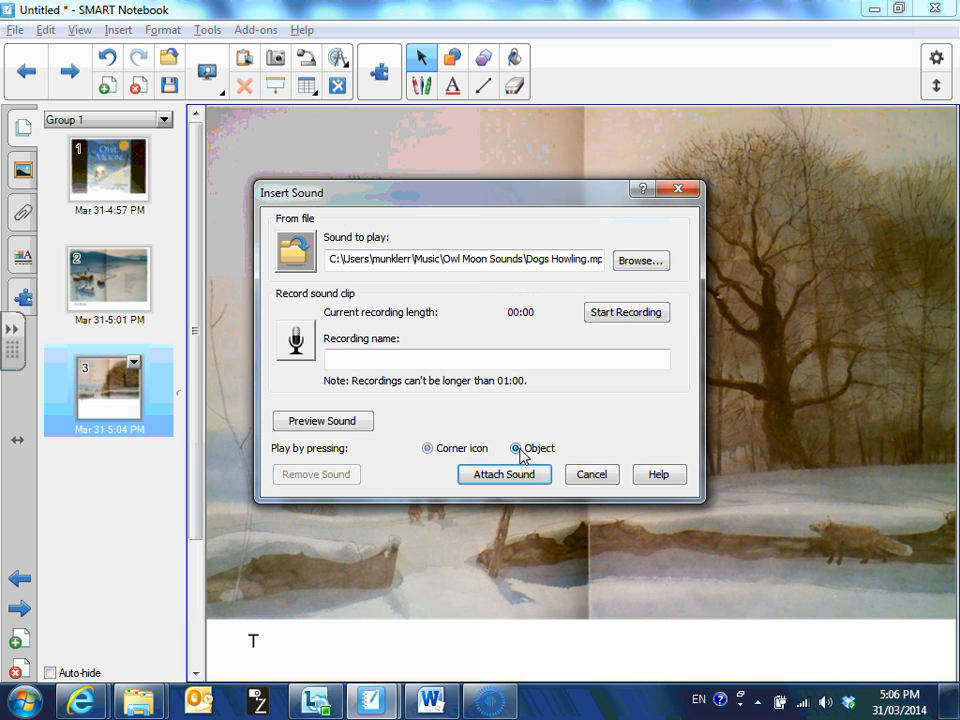
click(525, 476)
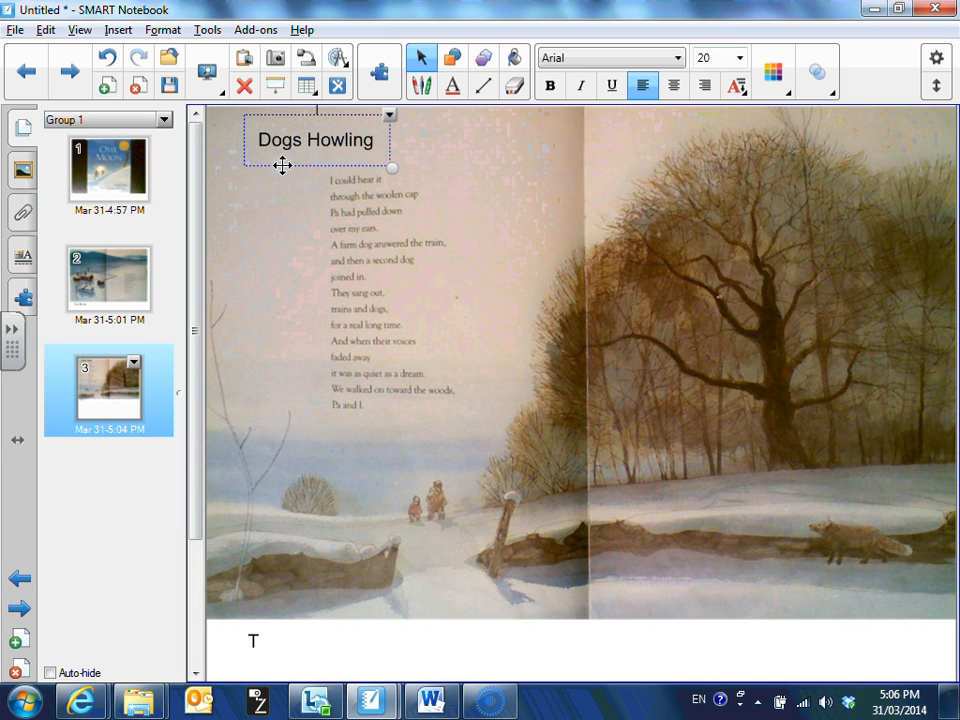
drag(290, 162, 340, 660)
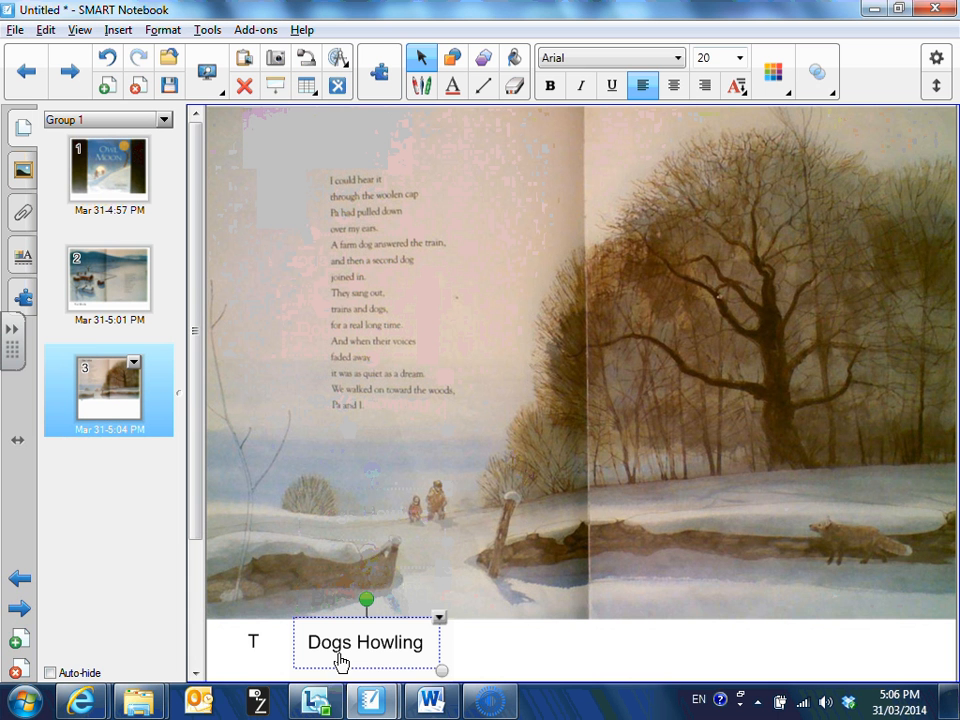
Shorten the Dogs Howling label on page 3 to the single letter D and move it closer to the T
double_click(414, 648)
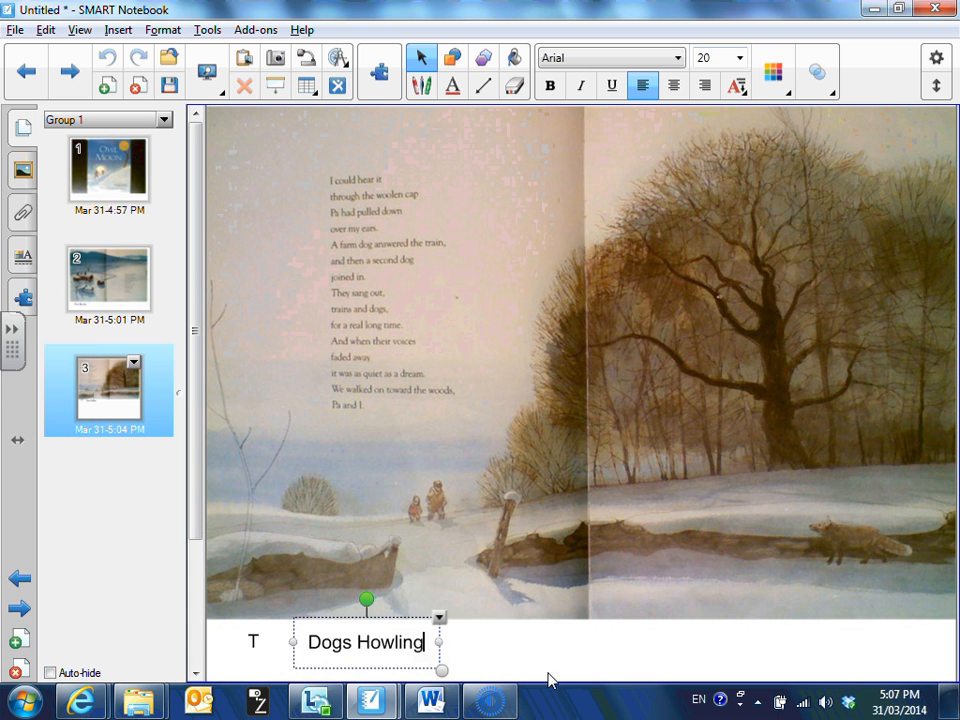
key(BackSpace)
key(BackSpace)
key(BackSpace)
key(BackSpace)
key(BackSpace)
key(BackSpace)
key(BackSpace)
key(BackSpace)
key(BackSpace)
key(BackSpace)
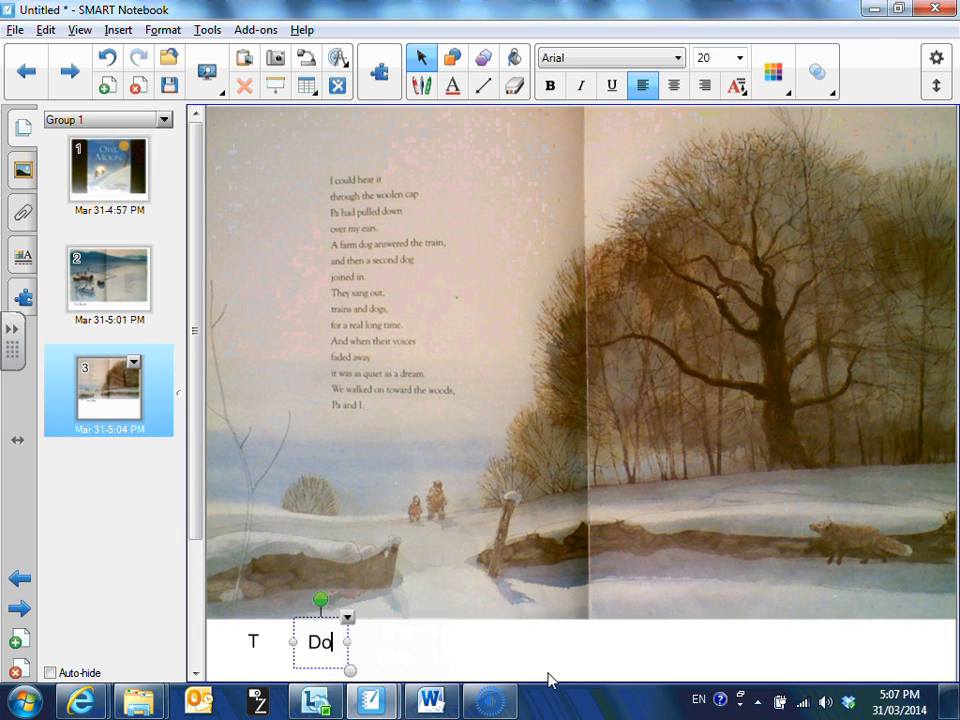
key(BackSpace)
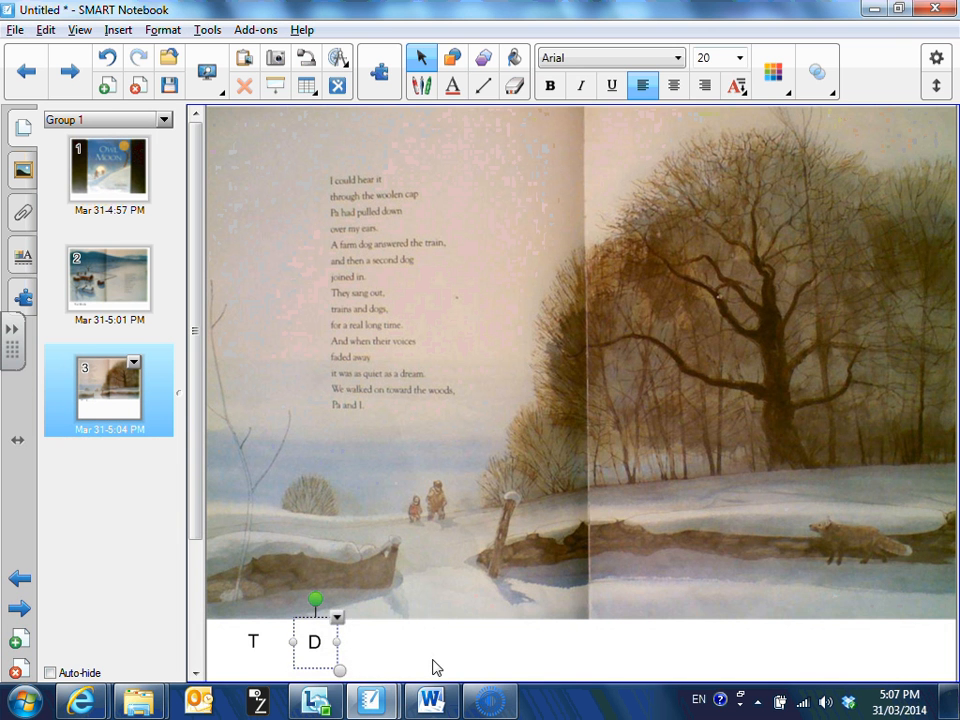
click(436, 668)
drag(314, 652, 280, 651)
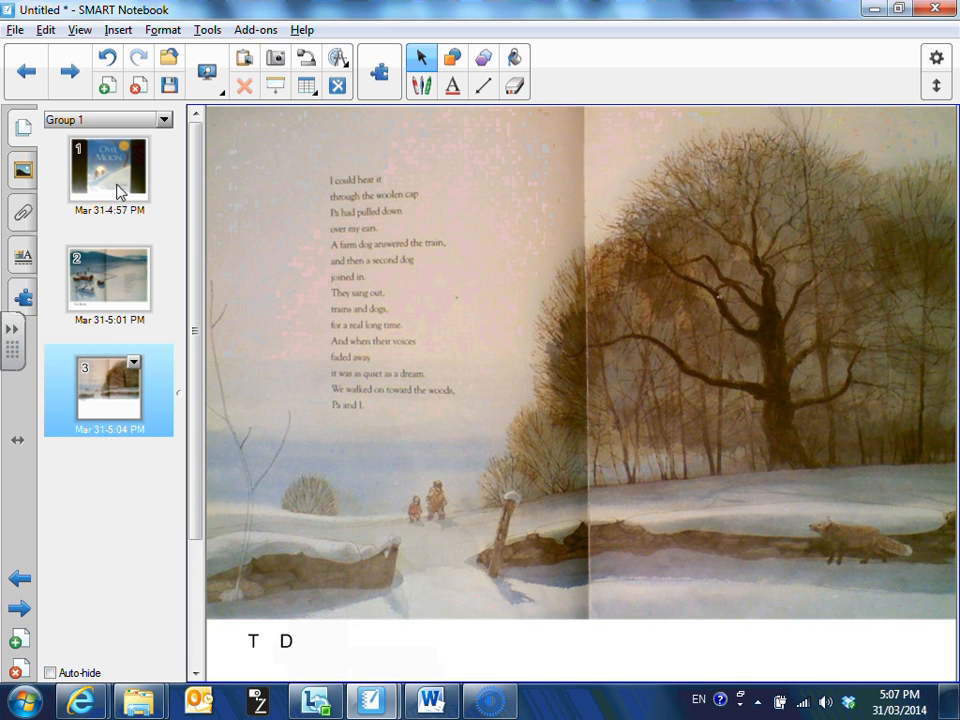
View page 3 in full screen to check the picture and its T and D labels, and return to the normal view
click(79, 31)
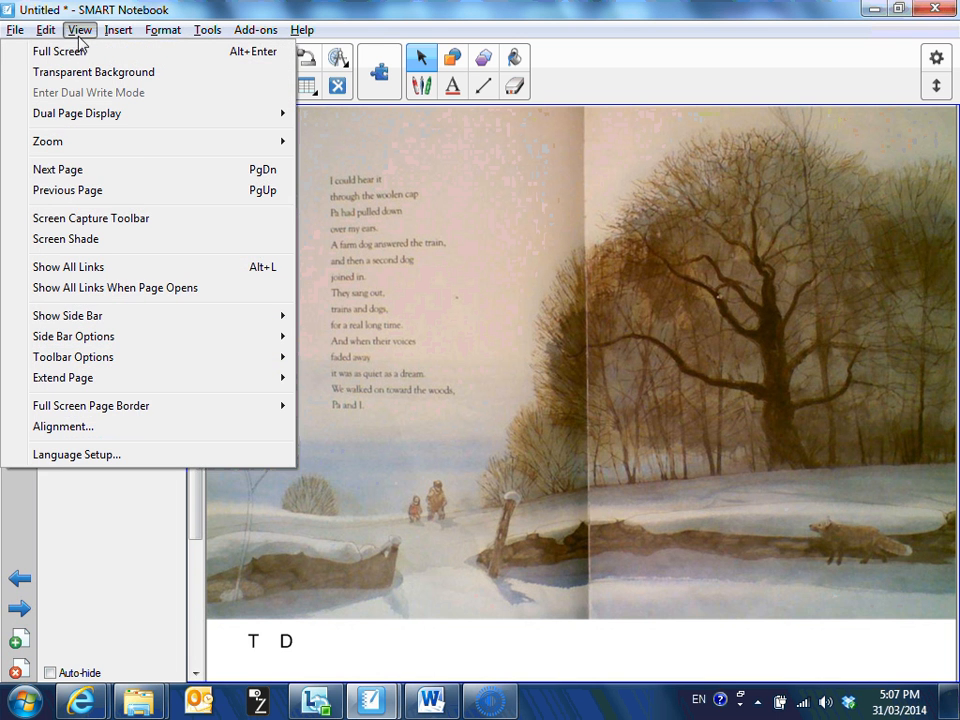
click(76, 55)
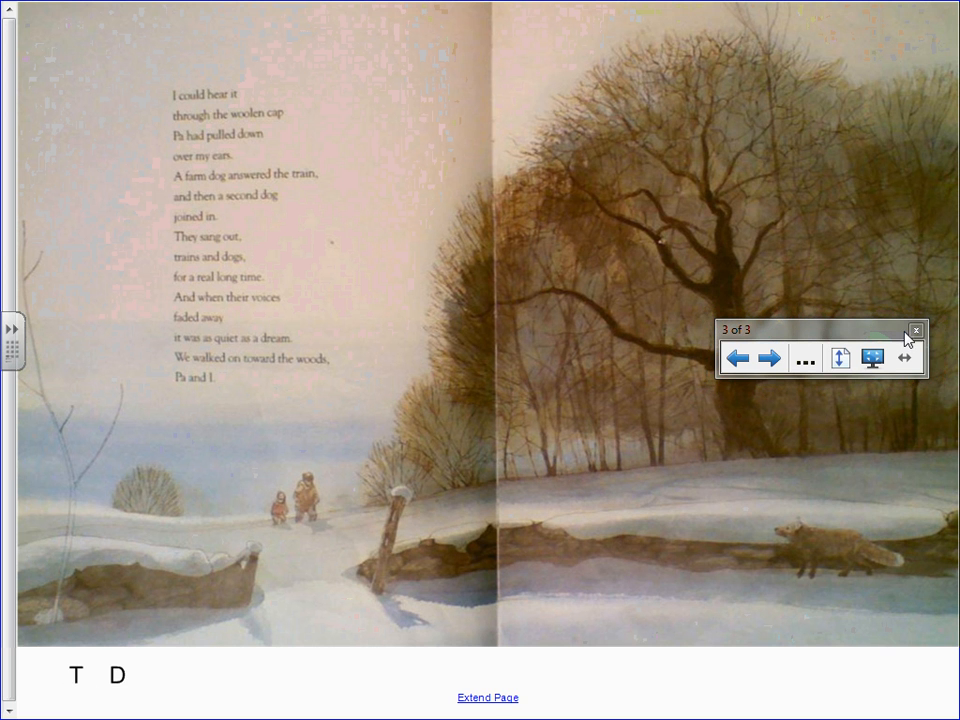
click(872, 357)
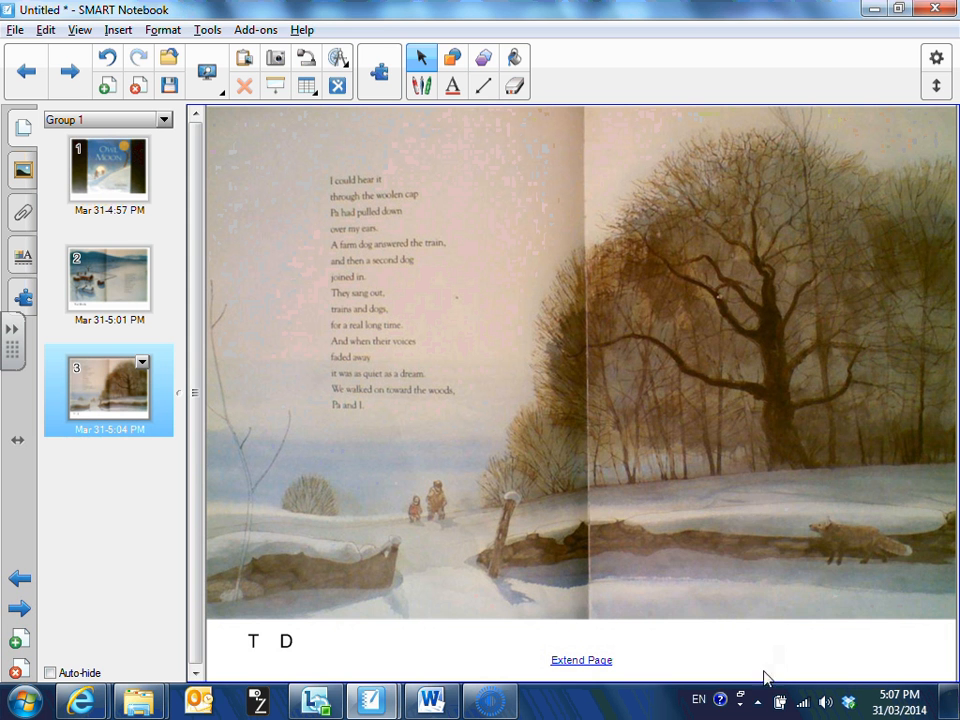
click(756, 703)
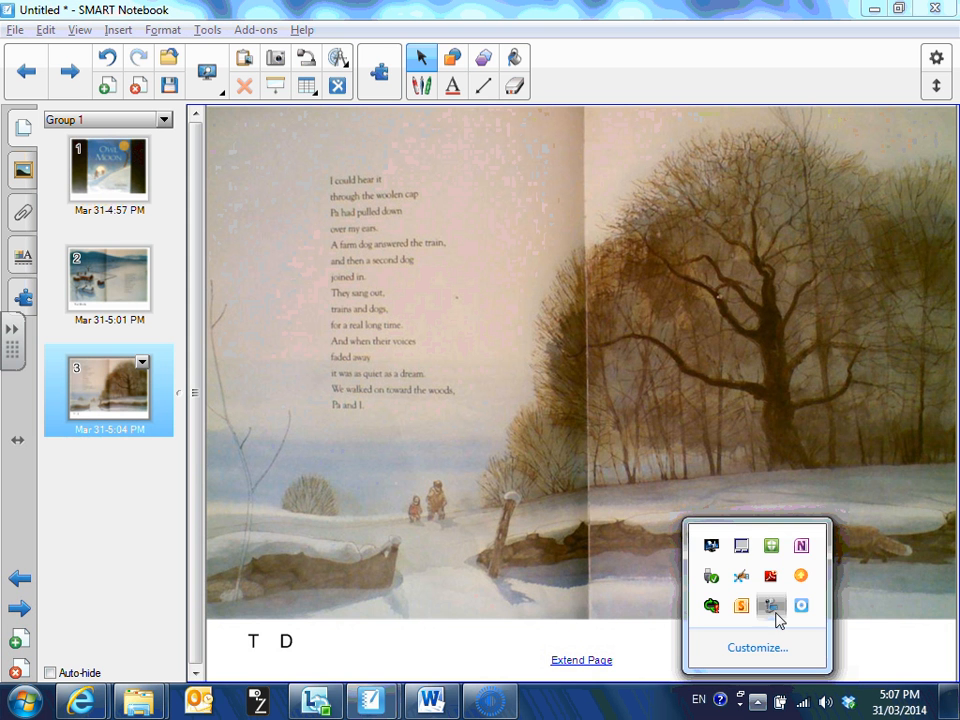